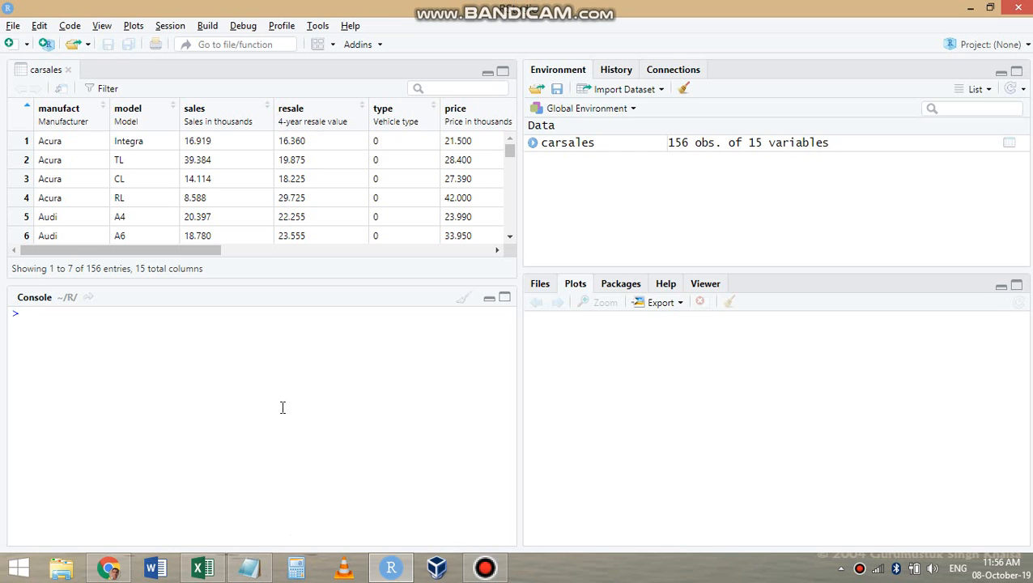
Print all values of the resale variable in the console, and clear the console after viewing them
type("resale")
key("Return")
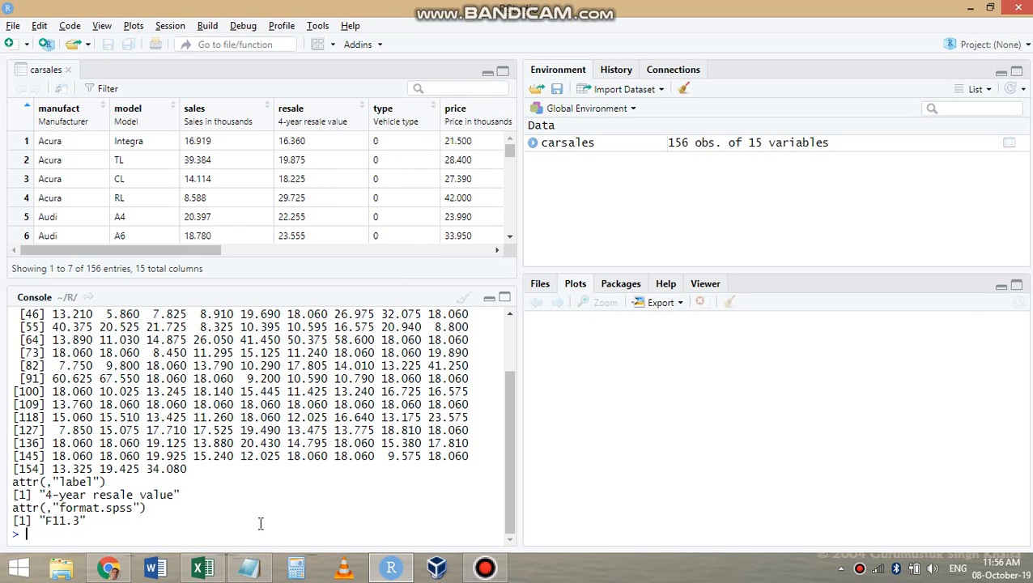
key("ctrl+l")
Assign the resale values where type equals 0 to r, print r, and clear the console
type("r=")
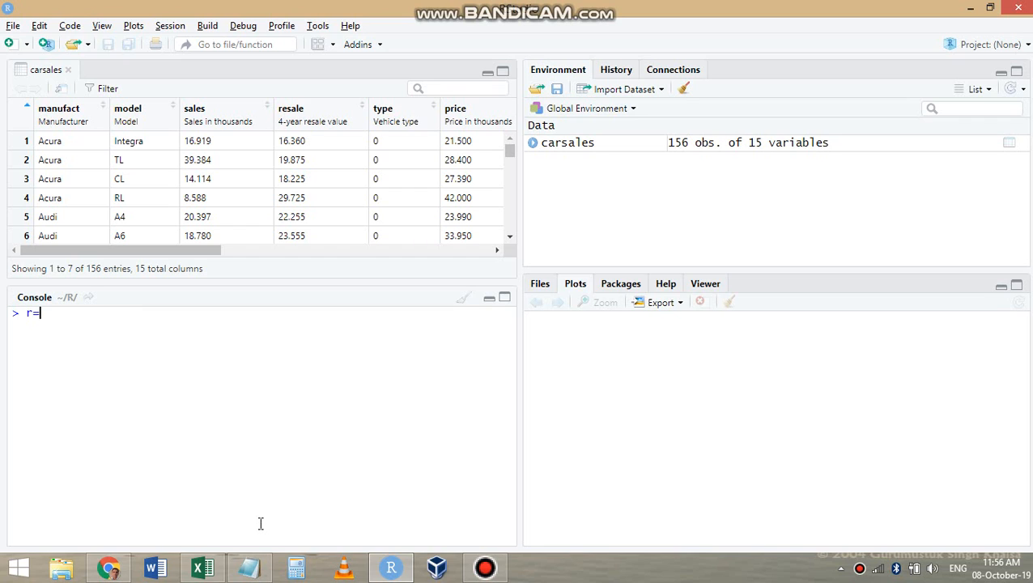
type("resale[type")
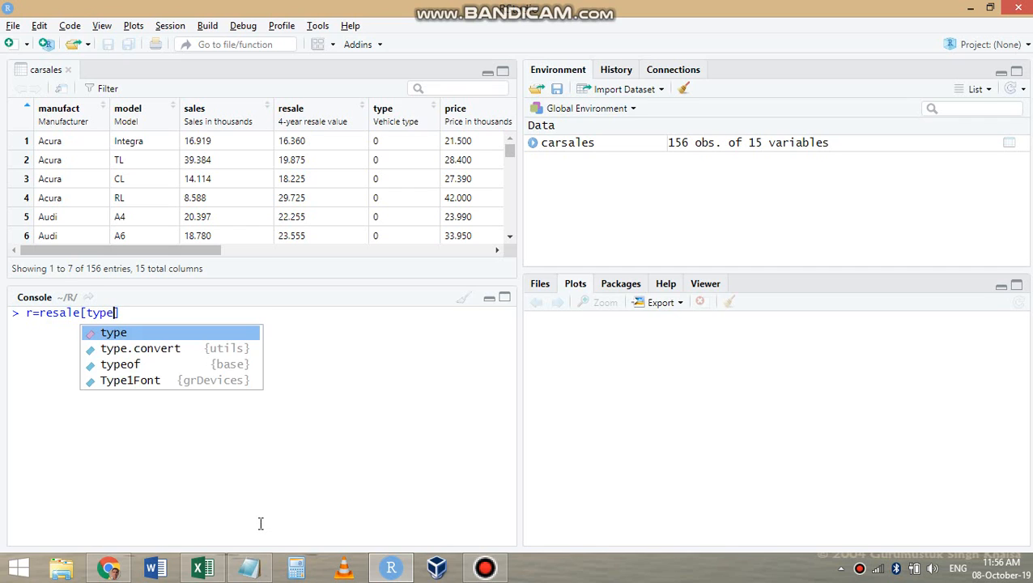
type("==0")
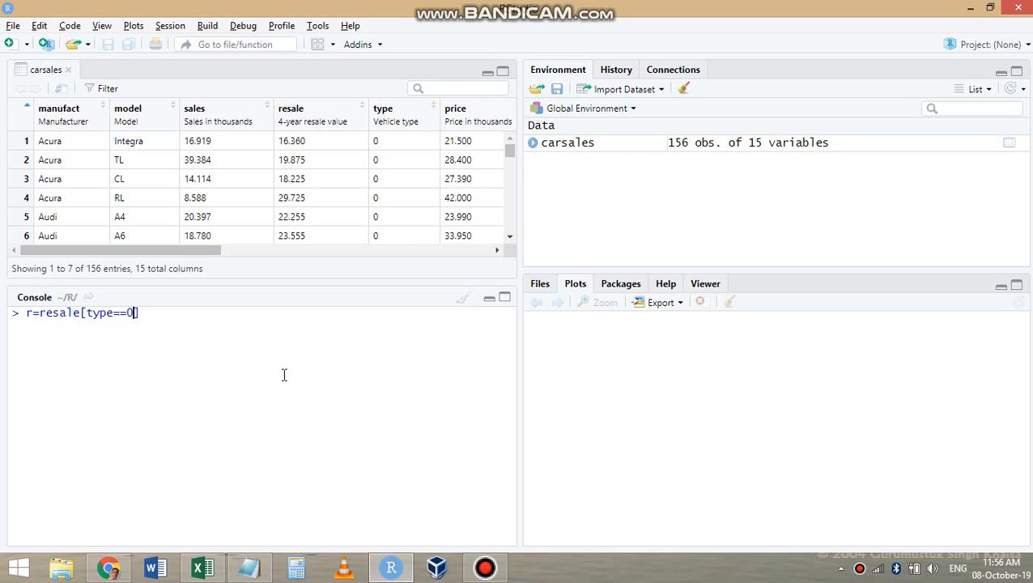
key("Return")
type("r")
key("Return")
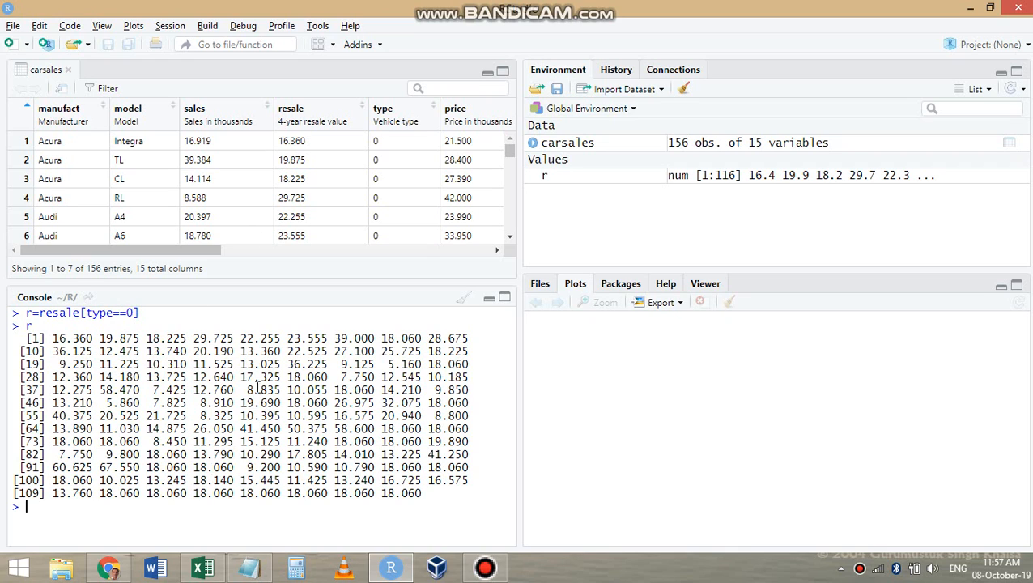
key("ctrl+l")
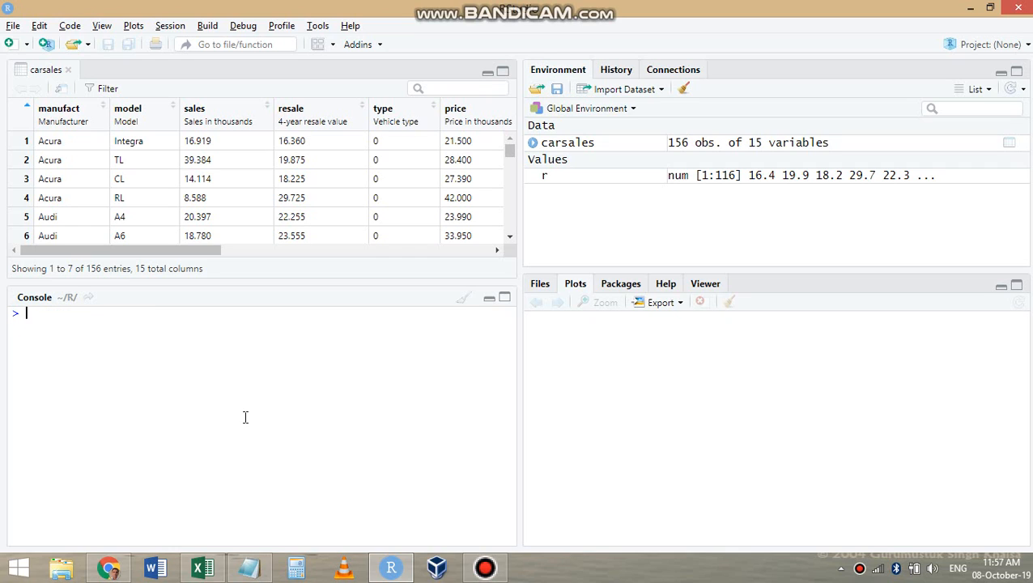
Reassign r to the resale values below 20 and print r in the console
type("r=resa")
key("Tab")
type("[resale")
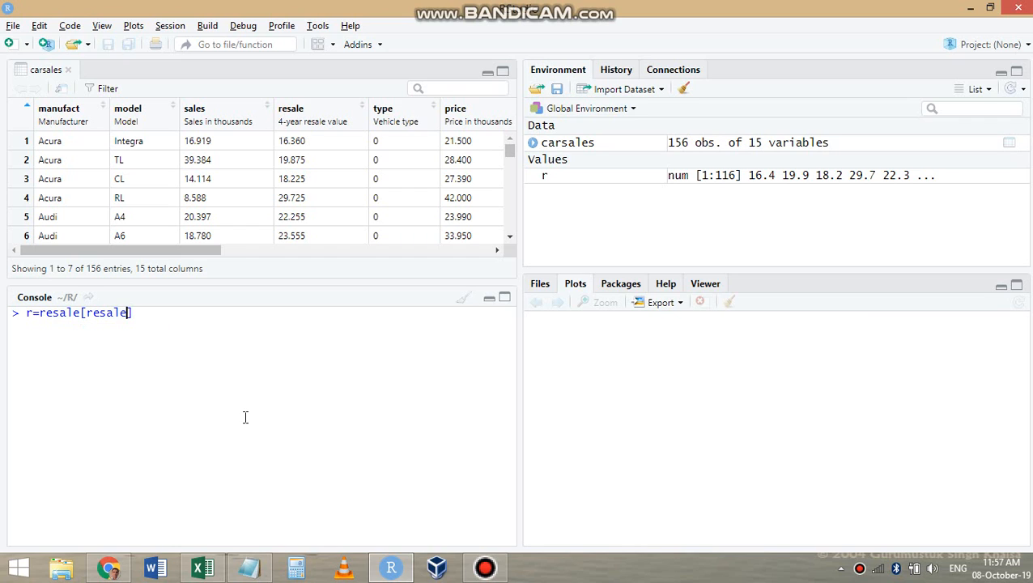
type("<20")
key("Return")
type("r")
key("Return")
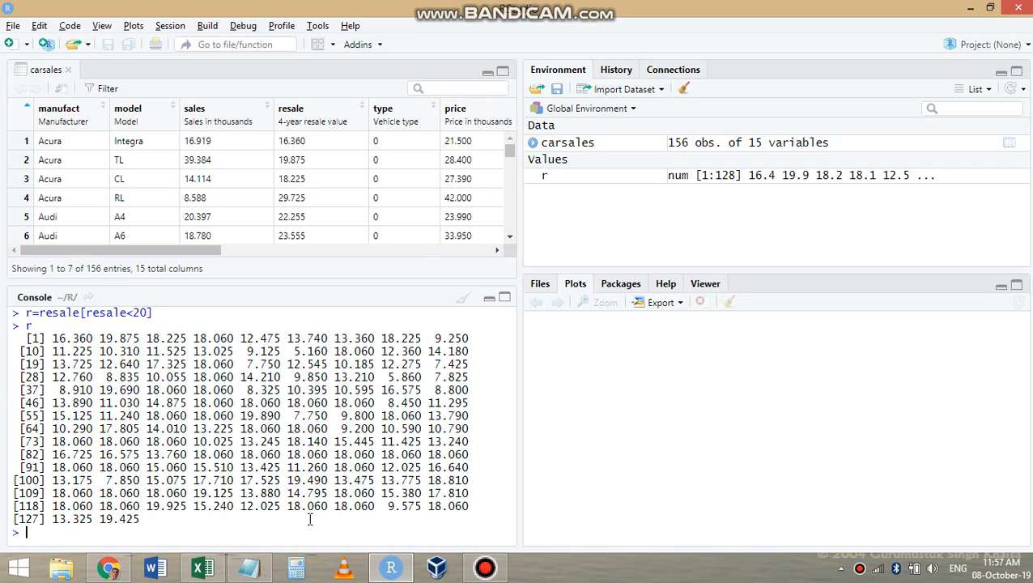
Clear the console and remove the variable r from the environment
key("ctrl+l")
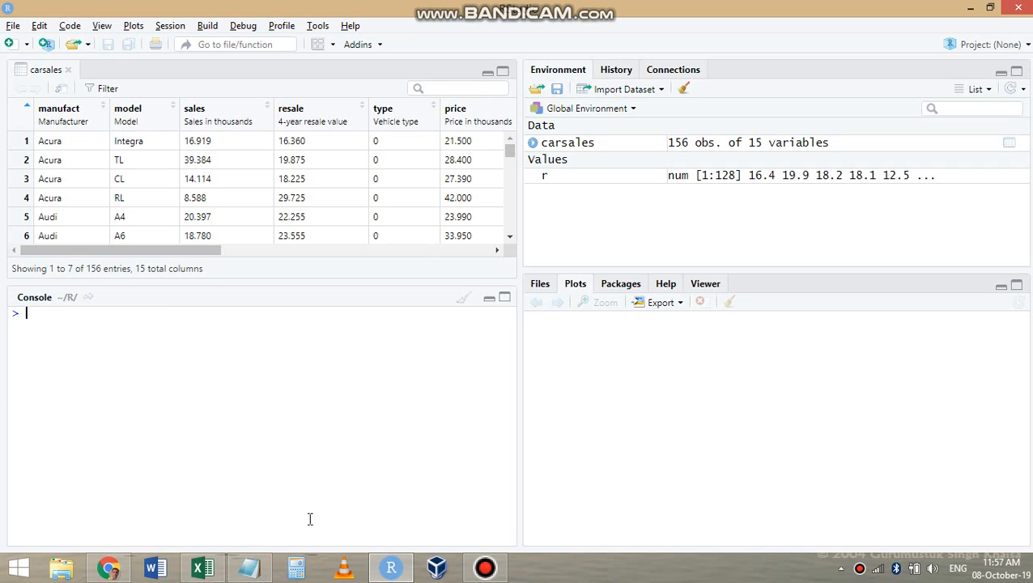
type("rm(r)")
key("Return")
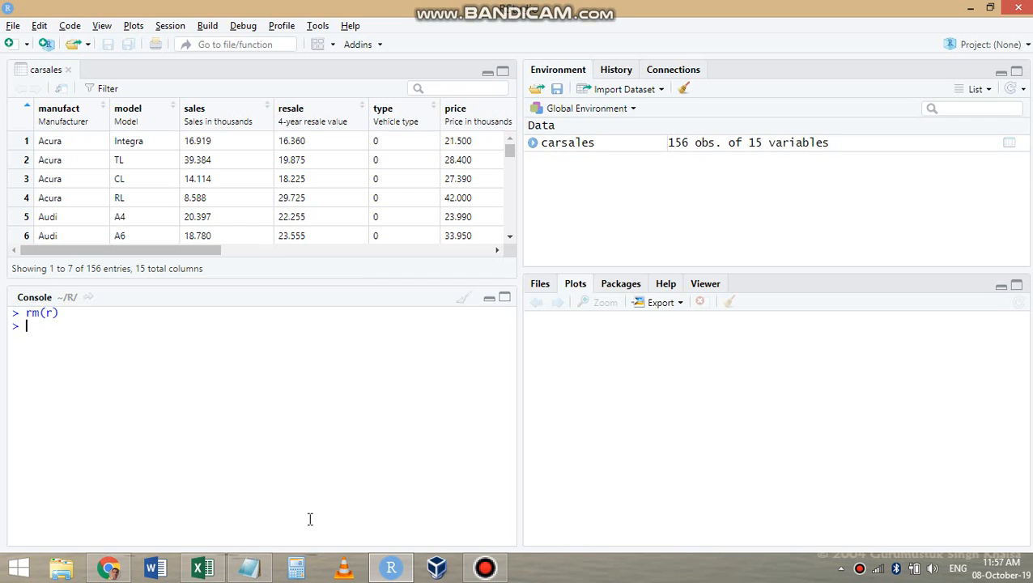
Display the summary statistics of the mpg variable in the console
type("summ")
key("Tab")
type("mpg")
key("Return")
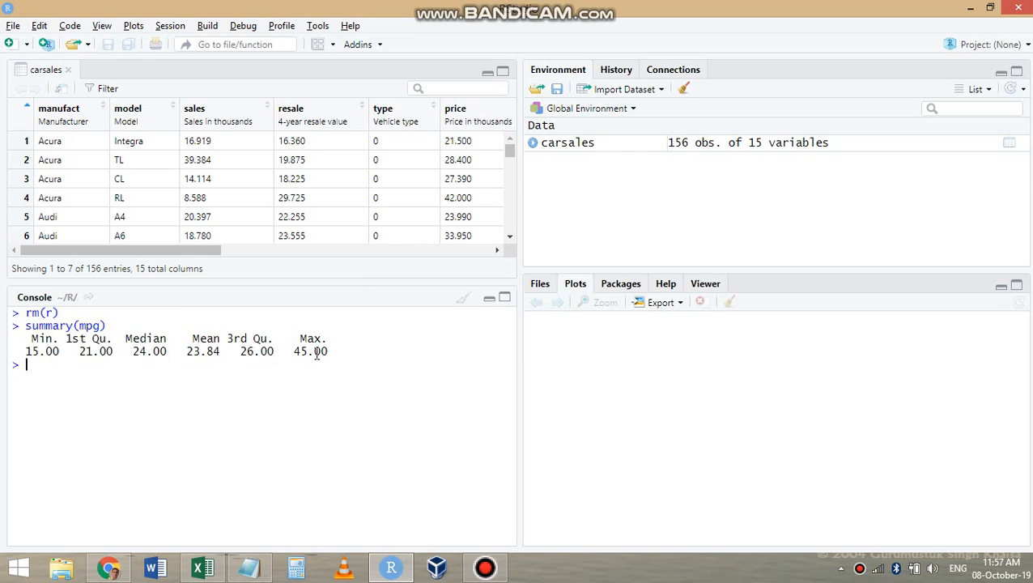
Plot a histogram of mpg and collapse the environment pane to enlarge the plot
type("hist(mpg")
key("Return")
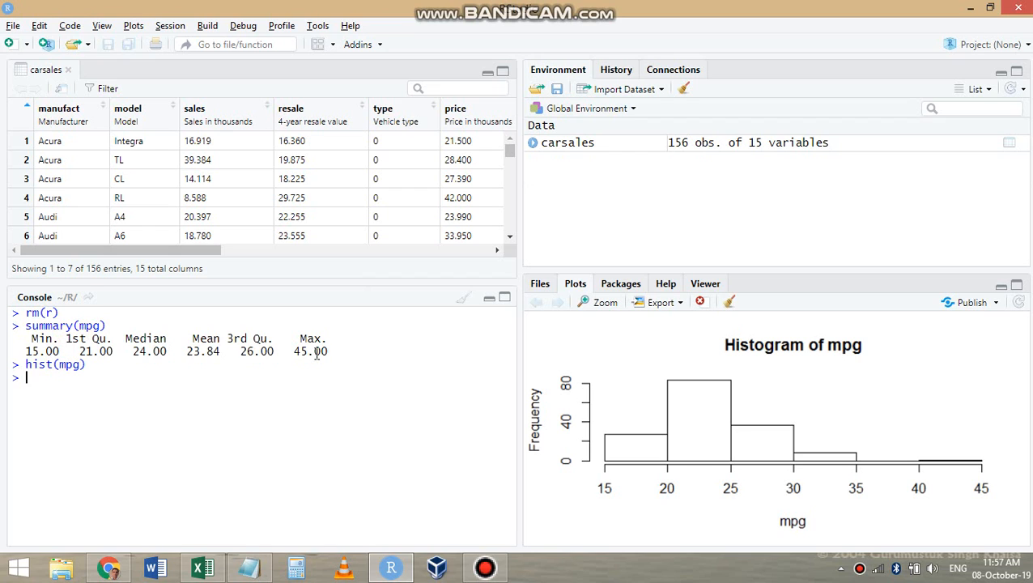
left_click(1001, 71)
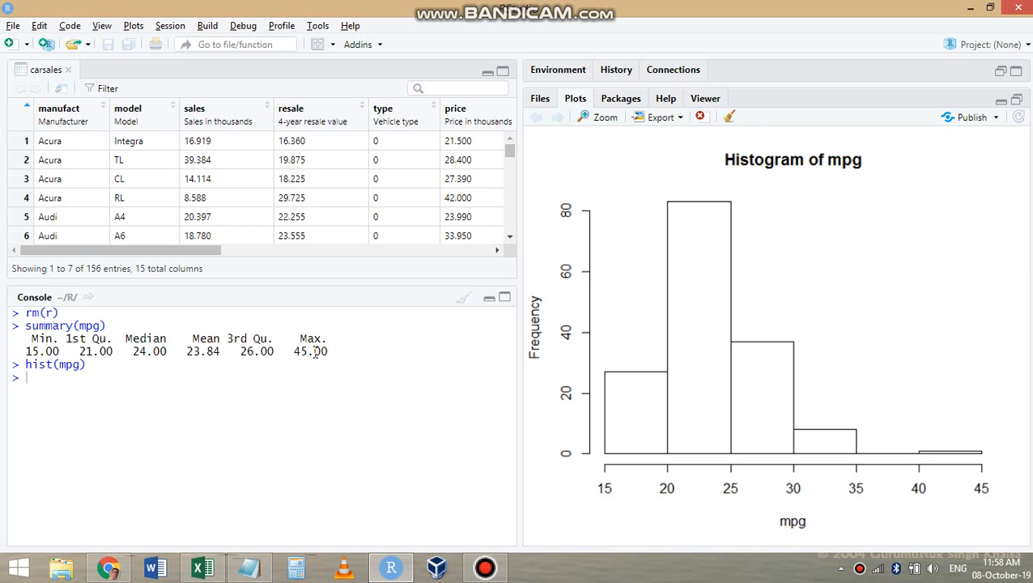
Create the vector mpg1 containing only the mpg values below 45
left_click(272, 421)
type("mpg1=mpg[")
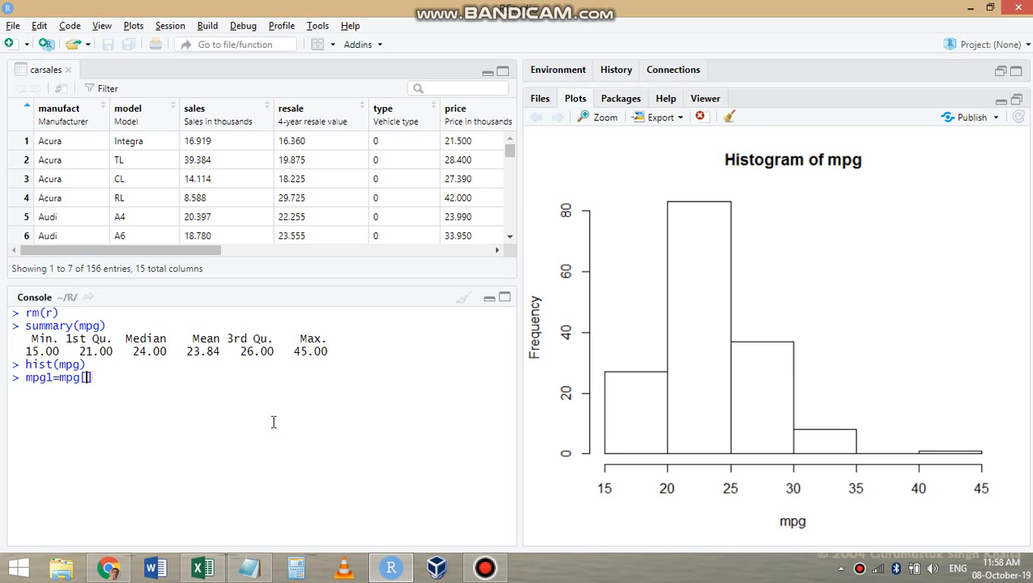
type("mpg<45")
key("Return")
Plot a histogram of the filtered vector mpg1 by reusing the earlier histogram command
key("Up")
key("Up")
key("Left")
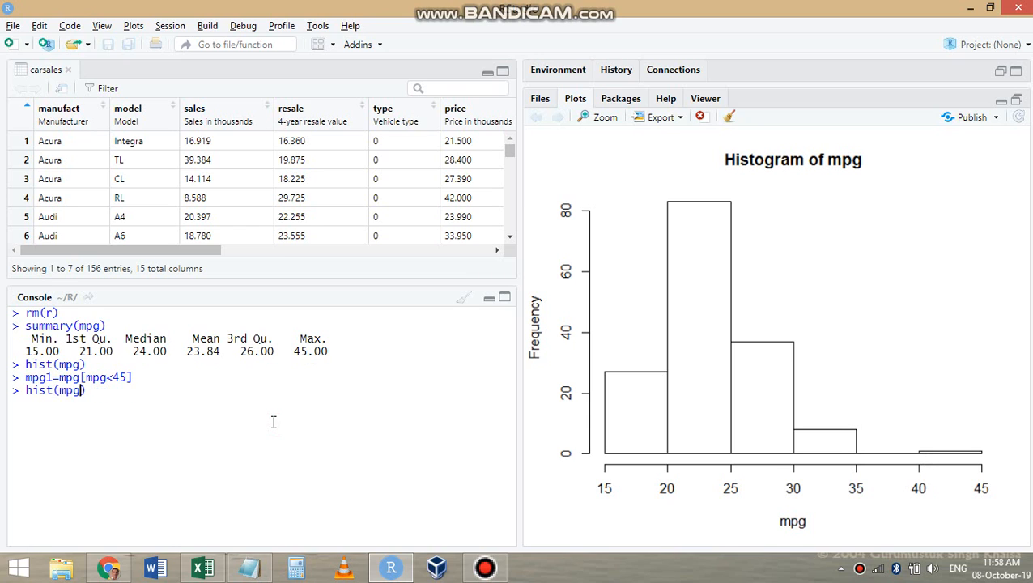
type("1")
key("Return")
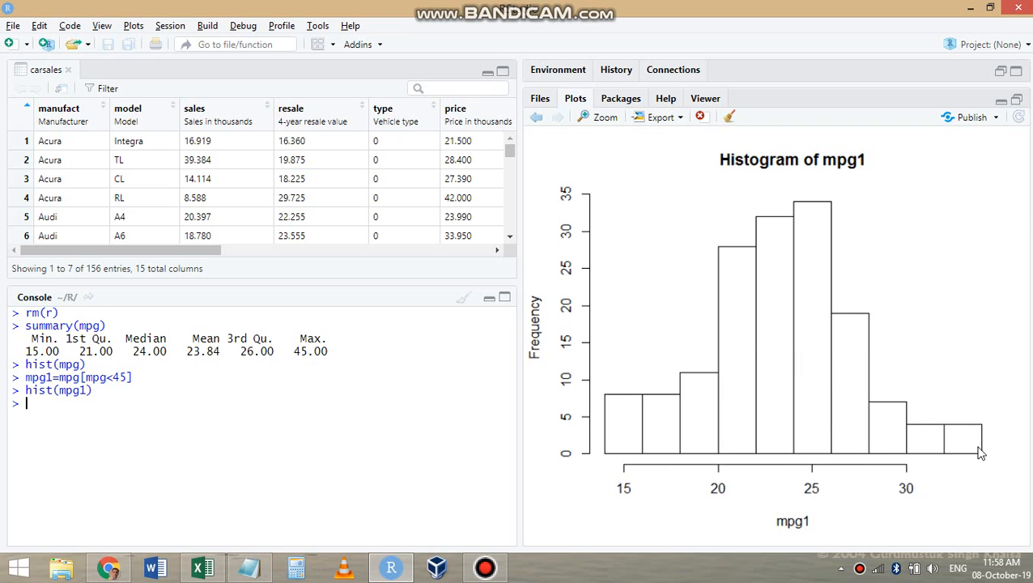
Display the summary statistics of mpg1 by reusing the earlier summary command
key("Up")
key("Up")
key("Up")
key("Up")
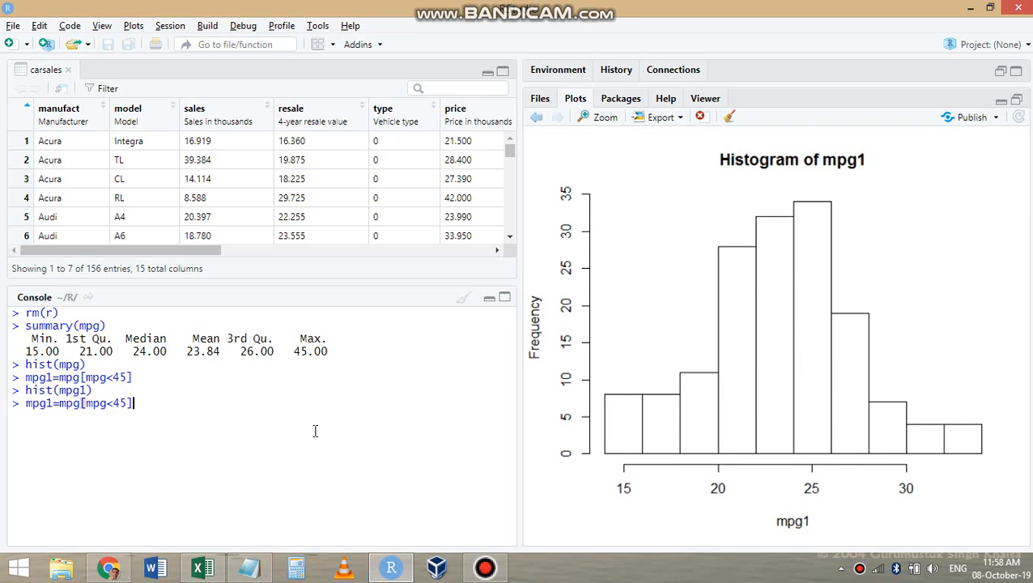
key("Left")
type("1")
key("Return")
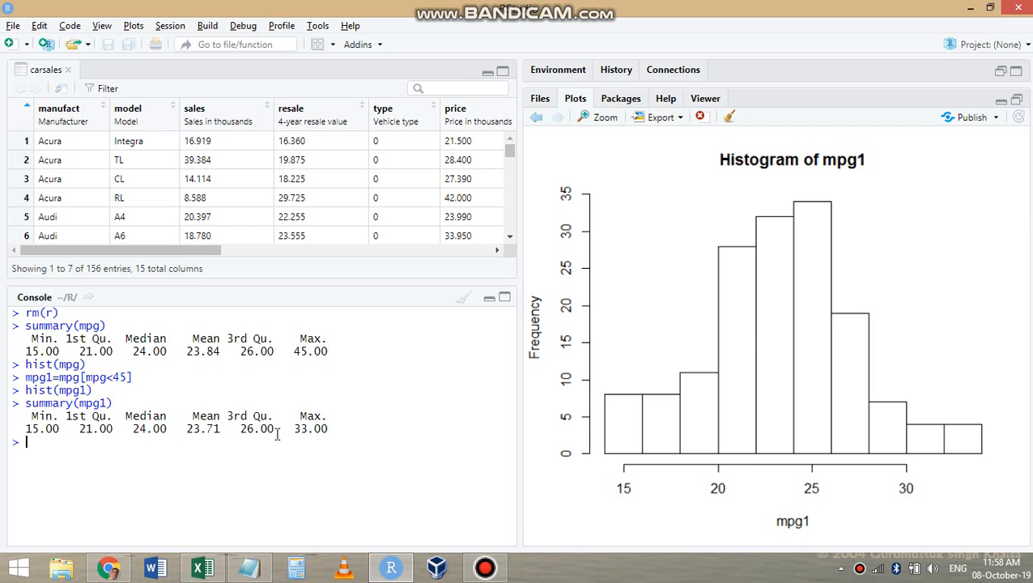
Plot a histogram of the horsepow variable by replacing mpg1 in the earlier histogram command
key("Up")
key("Up")
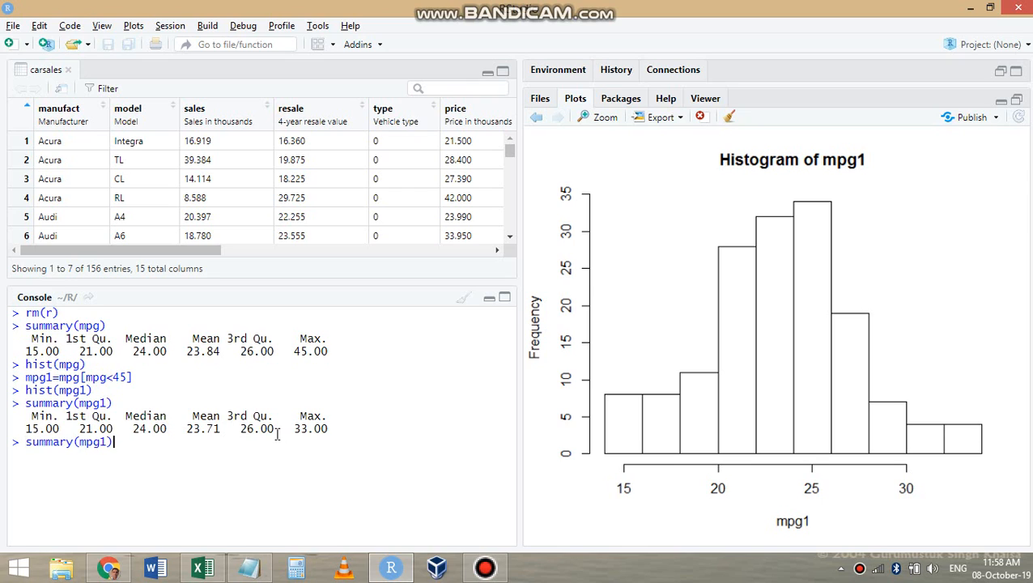
key("ctrl+shift+Right")
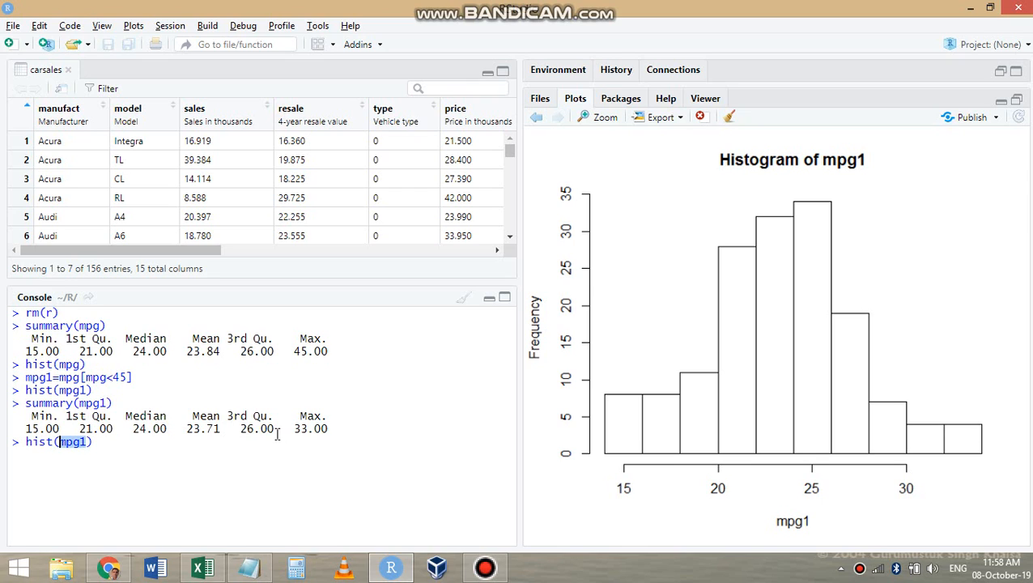
type("horse")
key("Tab")
key("Return")
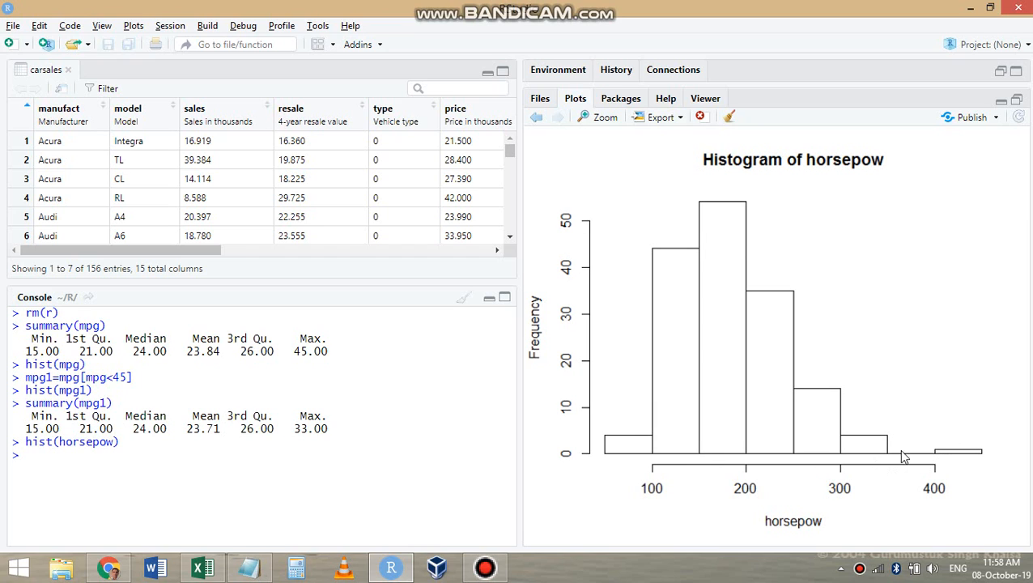
Create the vector hp1 containing only the horsepow values below 400, and restore the environment pane
left_click(154, 491)
type("hp=1")
key("Right")
type("hors")
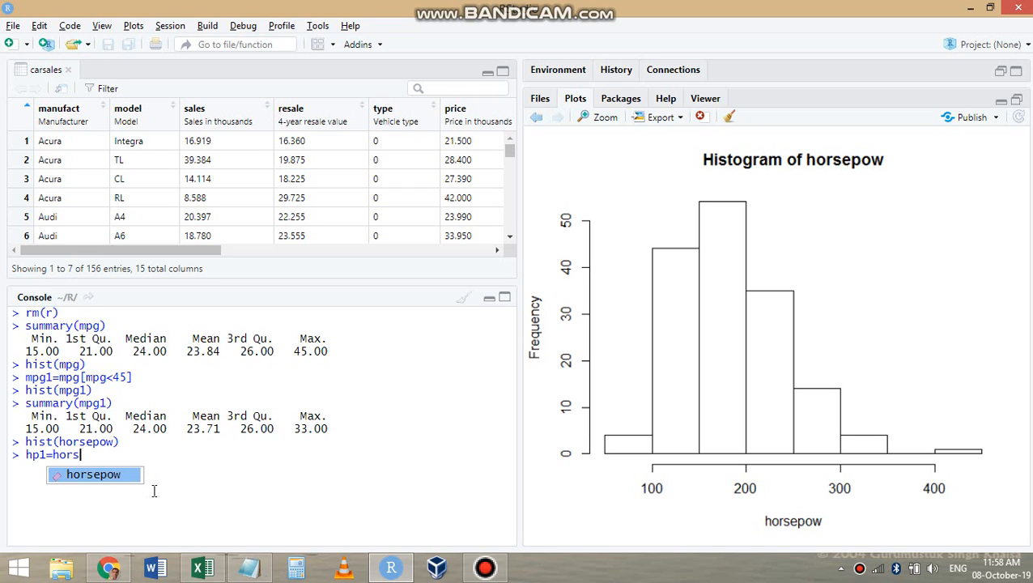
key("Tab")
type("[hosr")
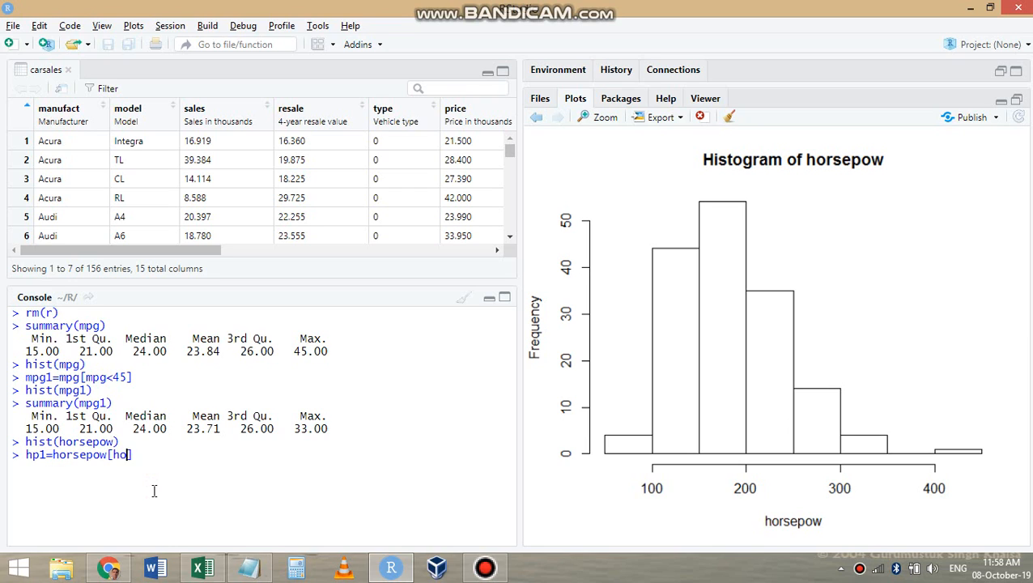
key("BackSpace")
key("BackSpace")
type("rs")
key("Tab")
type("<400")
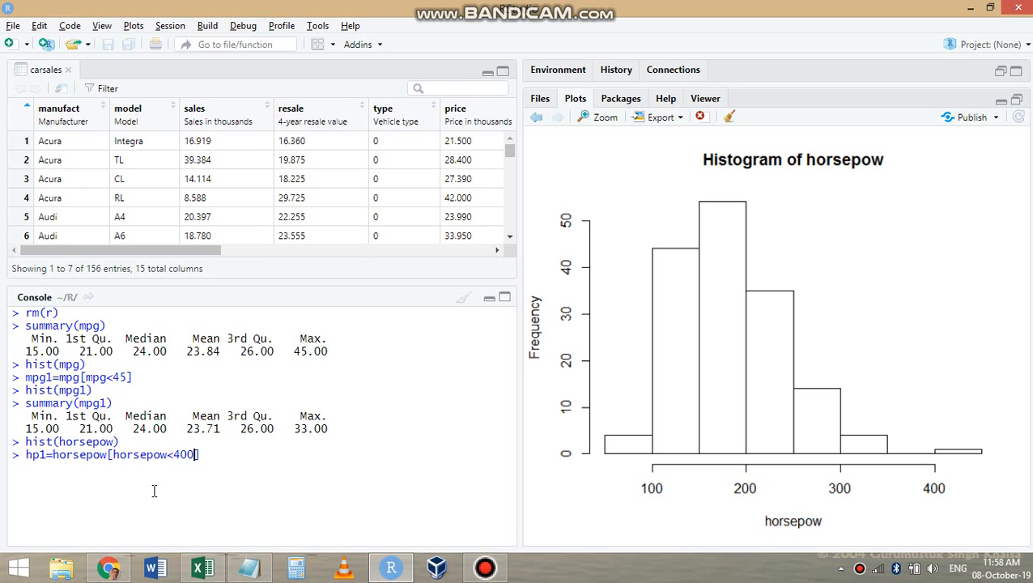
key("Return")
left_click(876, 66)
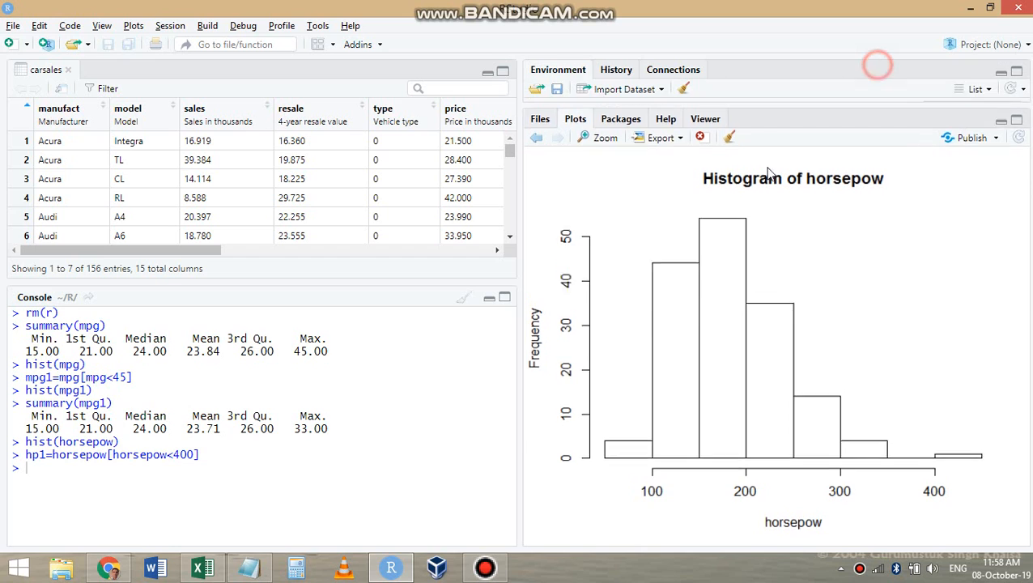
Create a data frame x that combines the mpg and horsepow variables
left_click(286, 480)
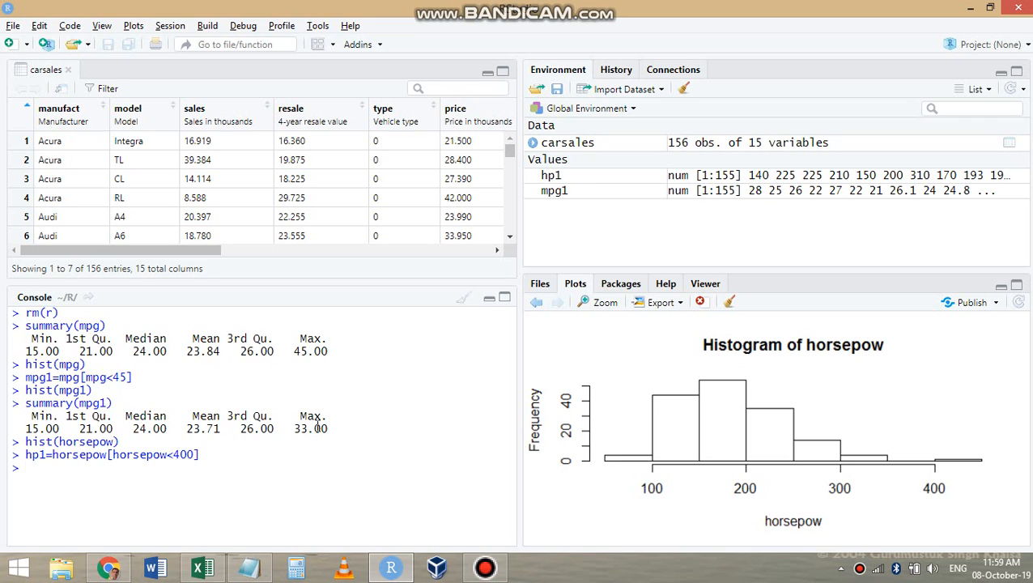
type("x=data.f")
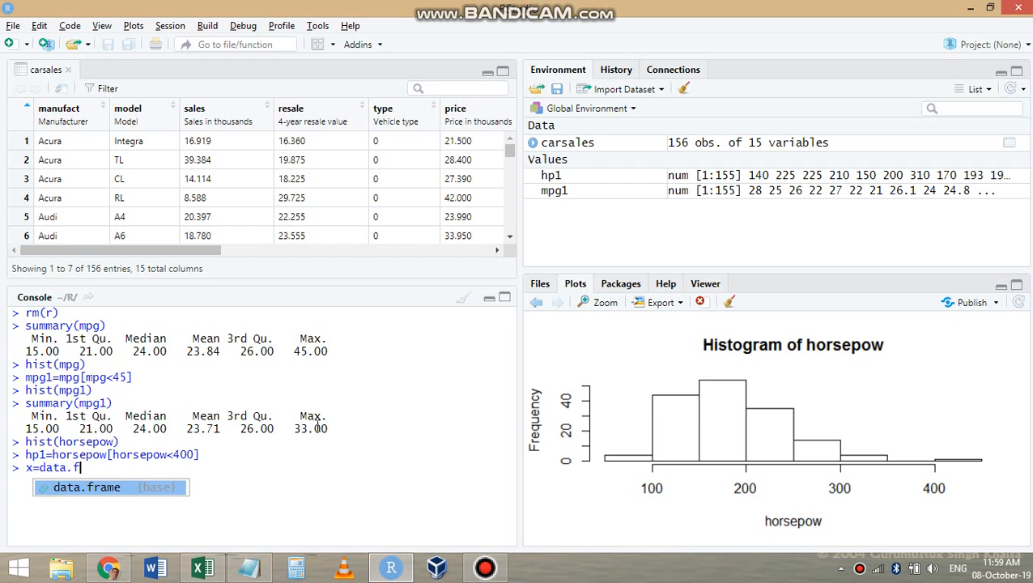
key("Escape")
key("BackSpace")
key("BackSpace")
key("BackSpace")
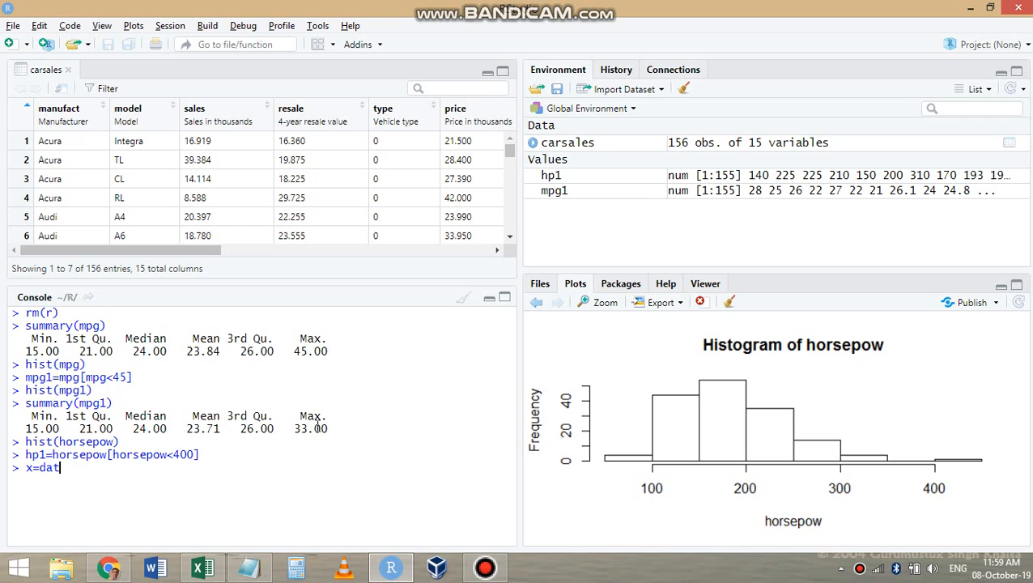
type("a.fra")
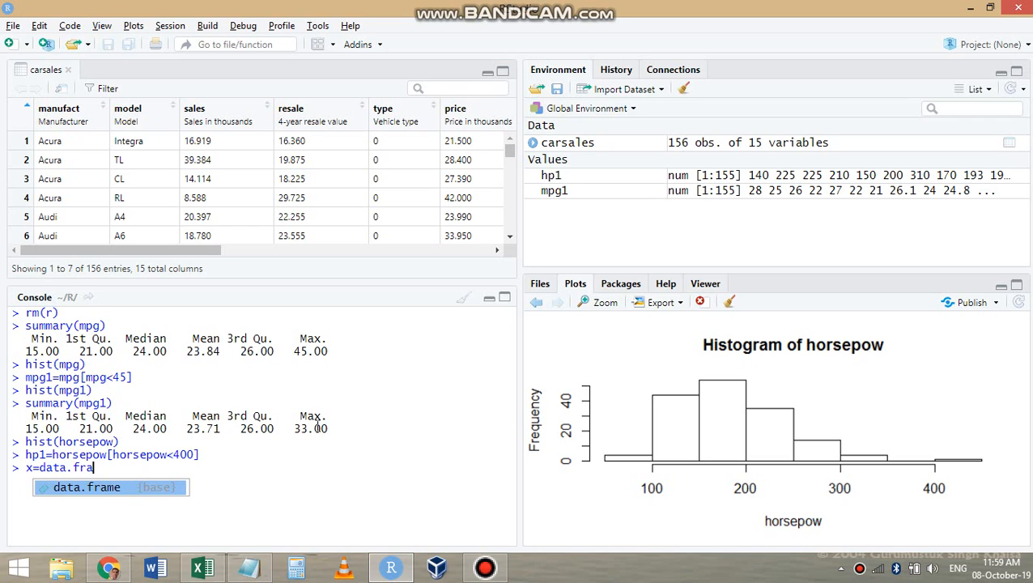
key("Tab")
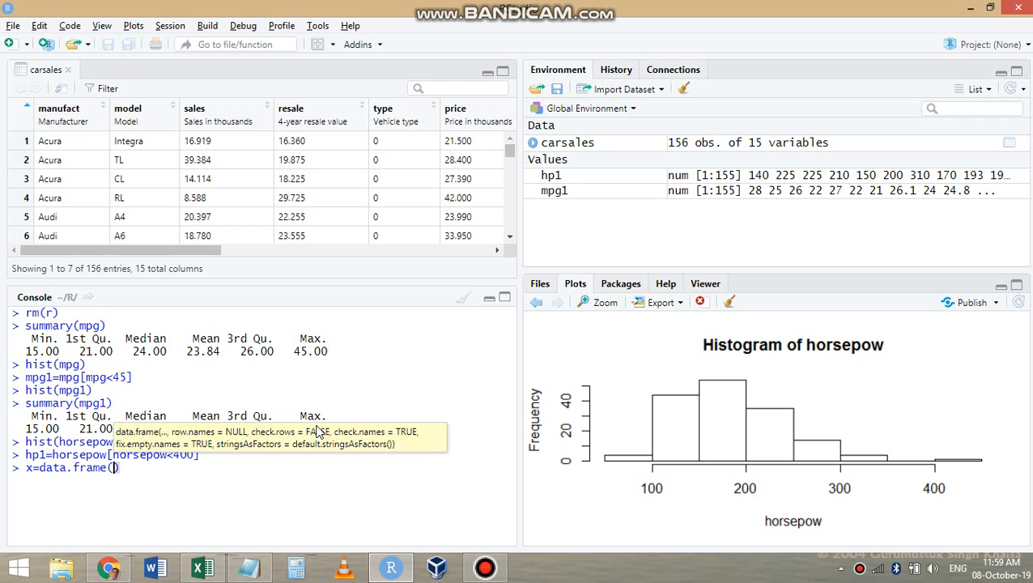
type("mpg,horsepow")
key("Return")
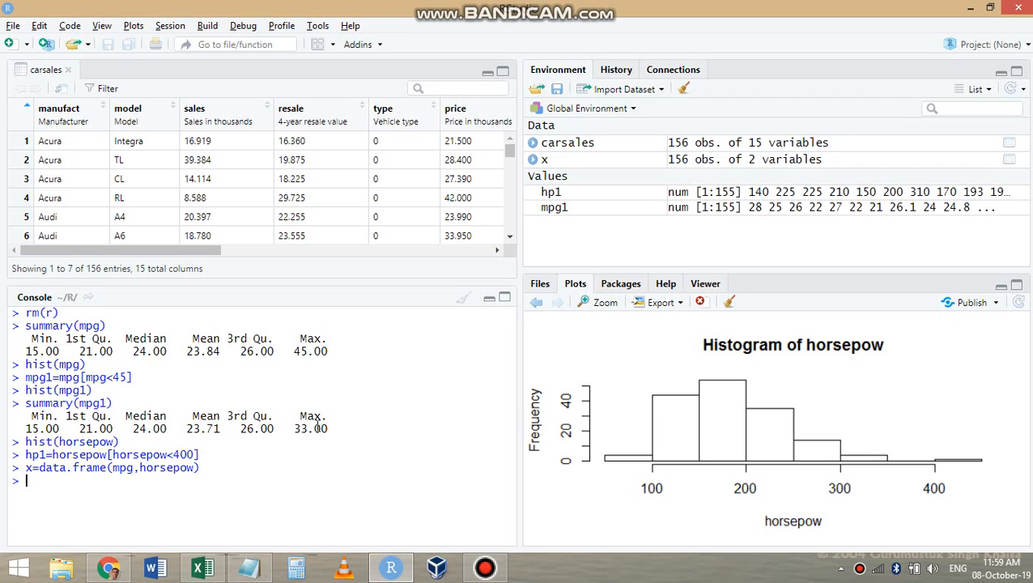
Print data frame x in the console and copy its full output, including the column headings
type("x")
key("Return")
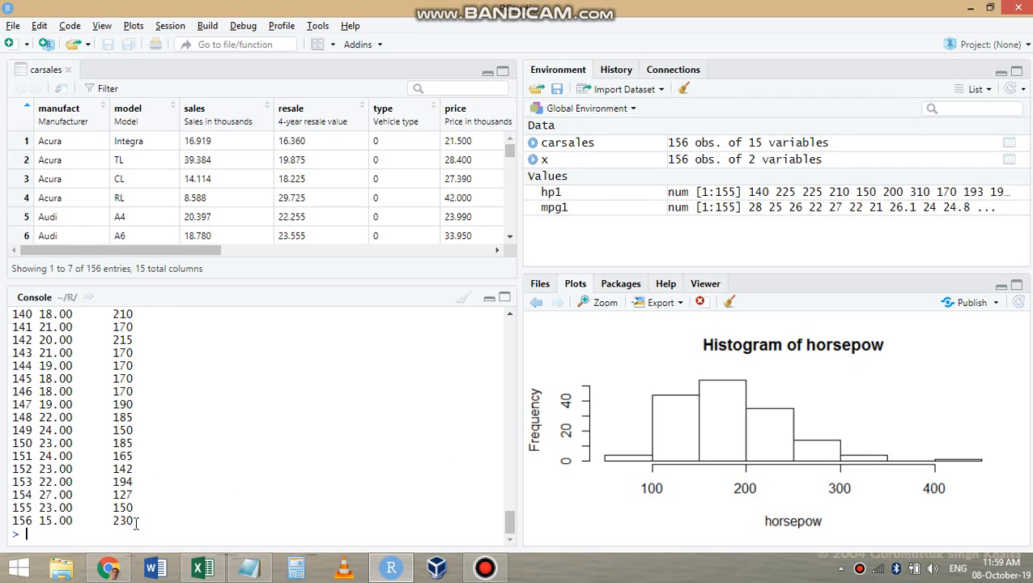
left_click_drag(136, 523, 13, 492)
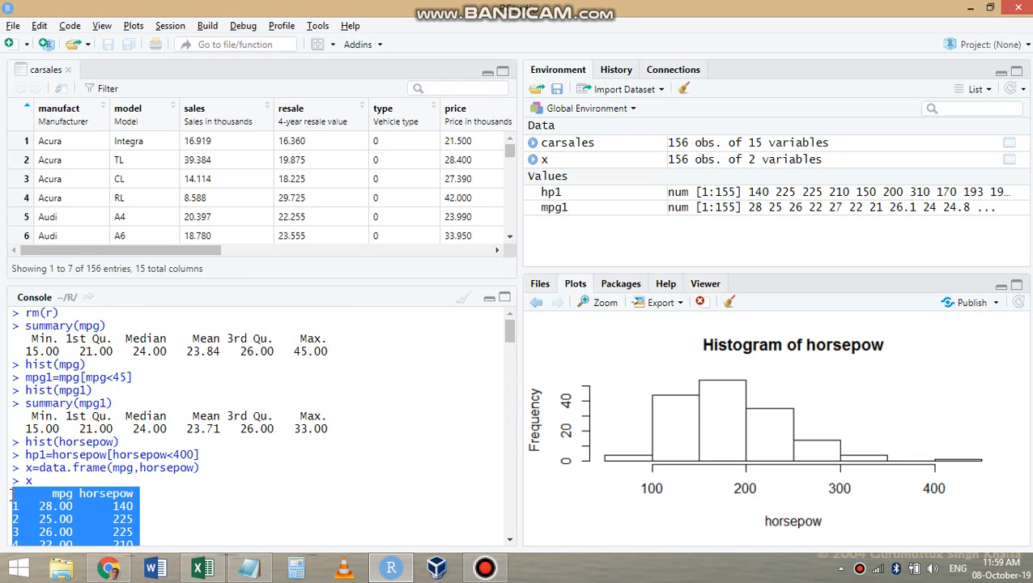
Switch to Excel and paste the copied mpg and horsepow data into Sheet1 starting at cell A1
left_click(203, 567)
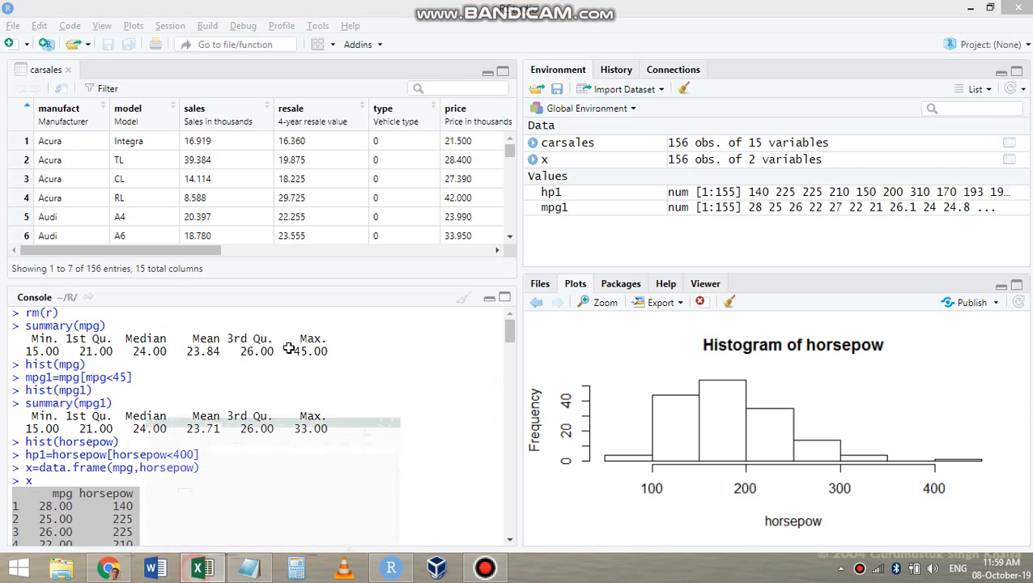
key("ctrl+Home")
key("ctrl+v")
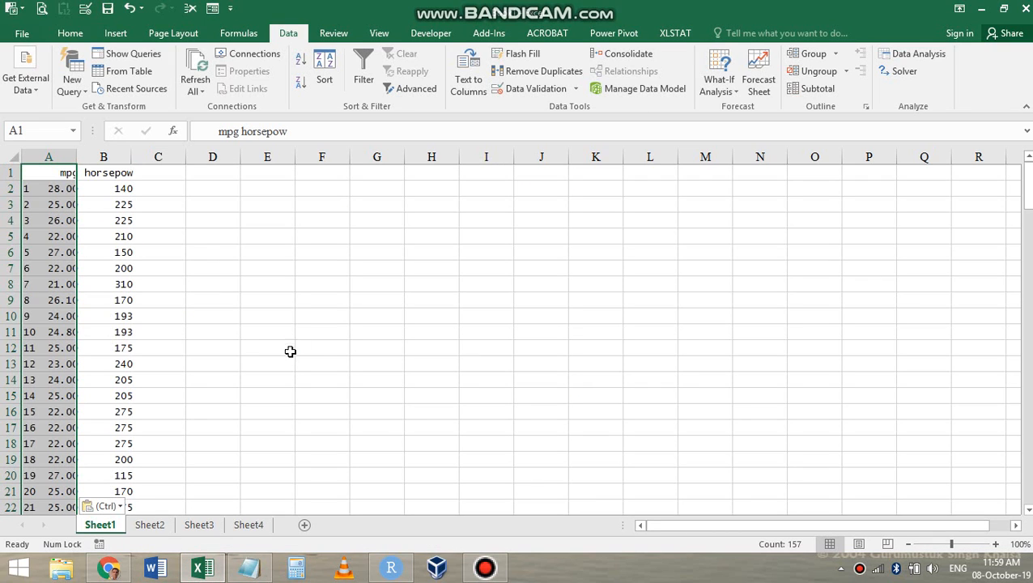
Split the pasted text in column A into separate index, mpg and horsepow columns using the fixed-width Text to Columns conversion
left_click(468, 81)
left_click(825, 317)
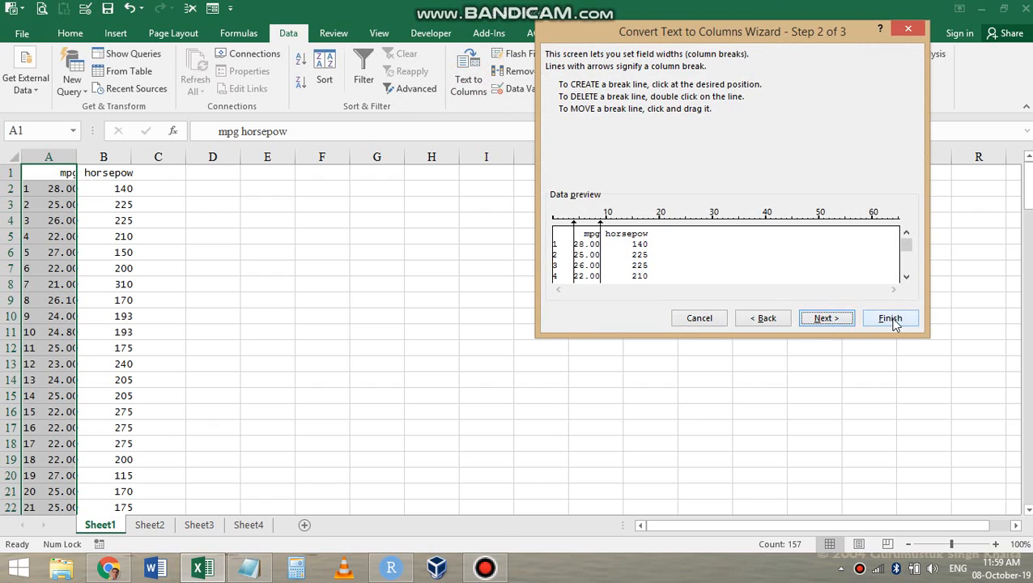
left_click(889, 318)
left_click(356, 317)
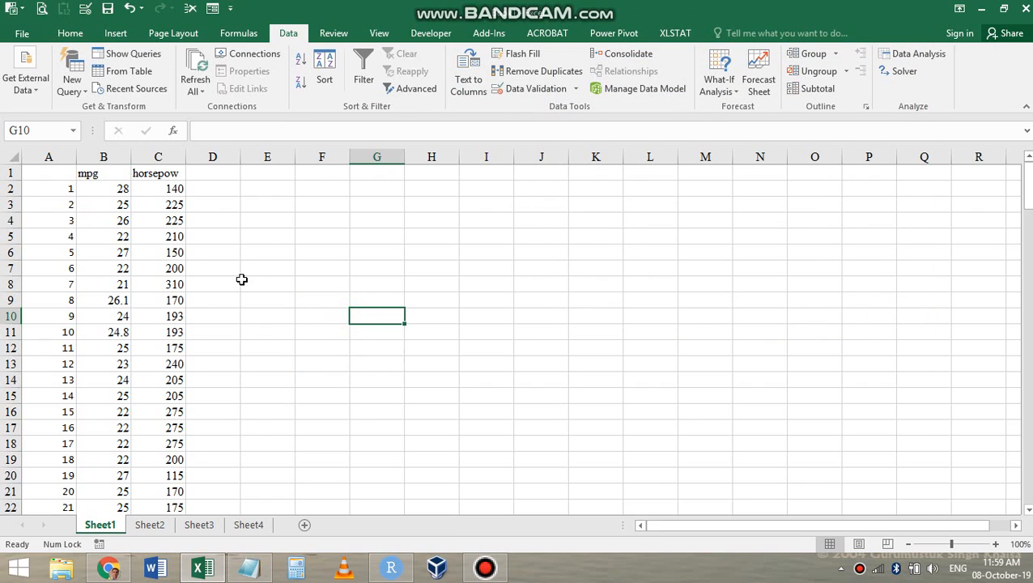
Look through the rows of the separated mpg and horsepow columns
scroll(211, 294, "down", 3)
scroll(203, 299, "down", 3)
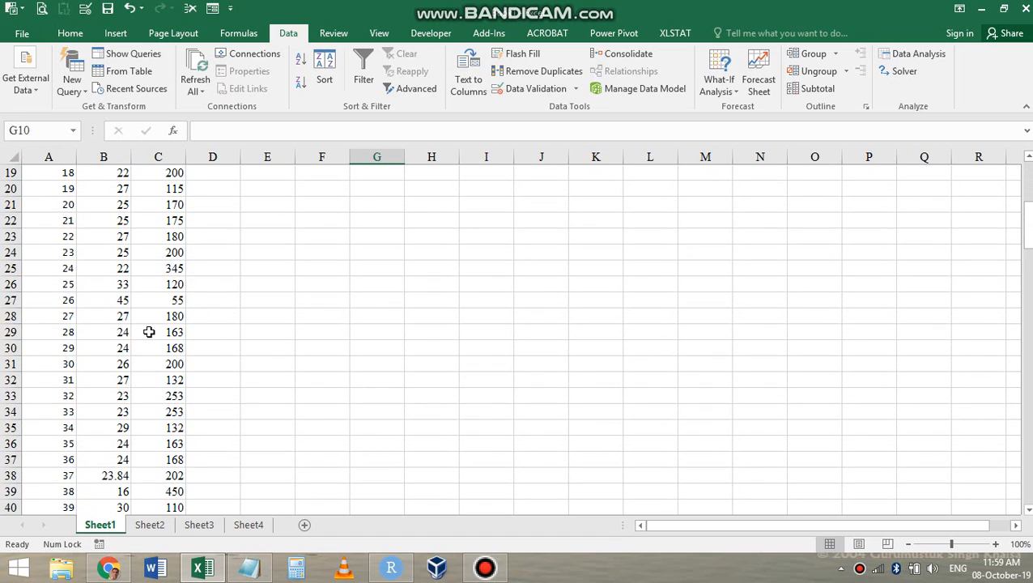
scroll(130, 257, "up", 6)
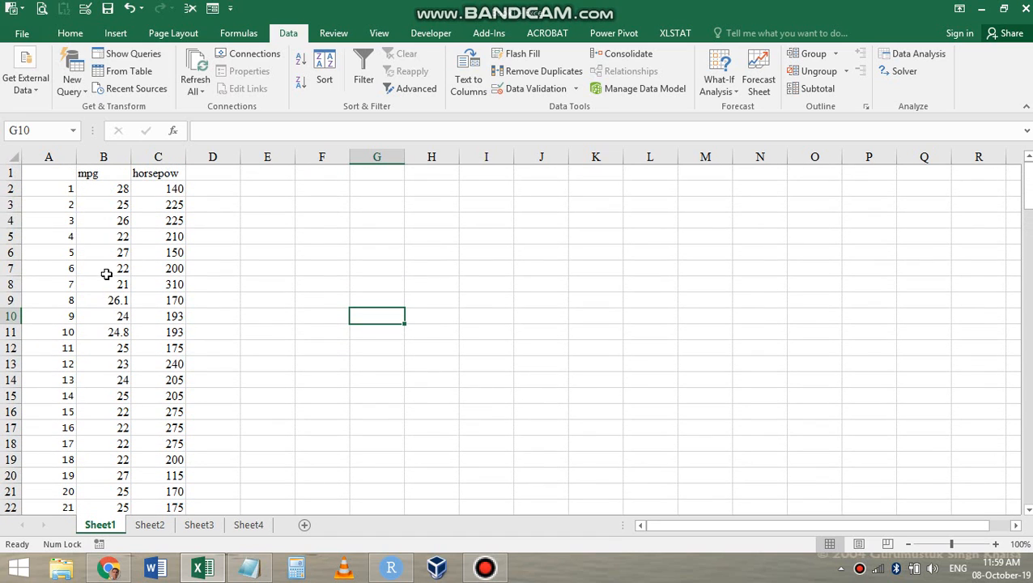
scroll(106, 273, "down", 8)
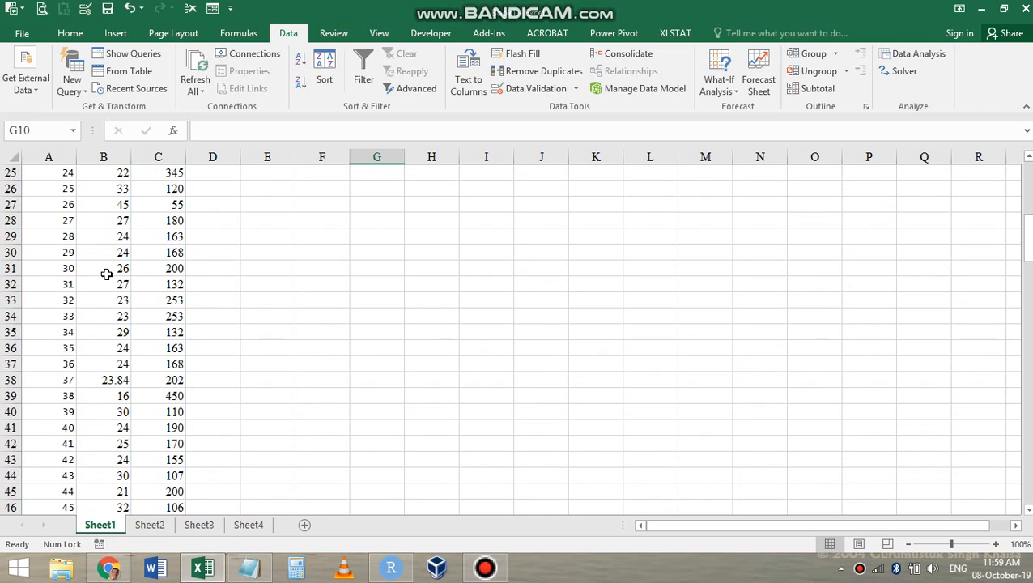
scroll(106, 274, "down", 11)
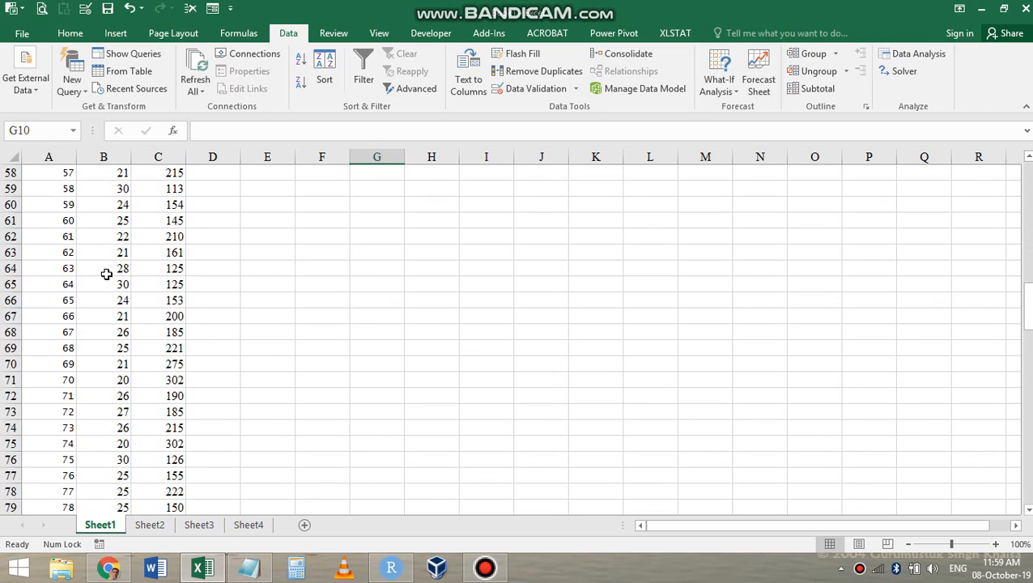
scroll(106, 274, "down", 6)
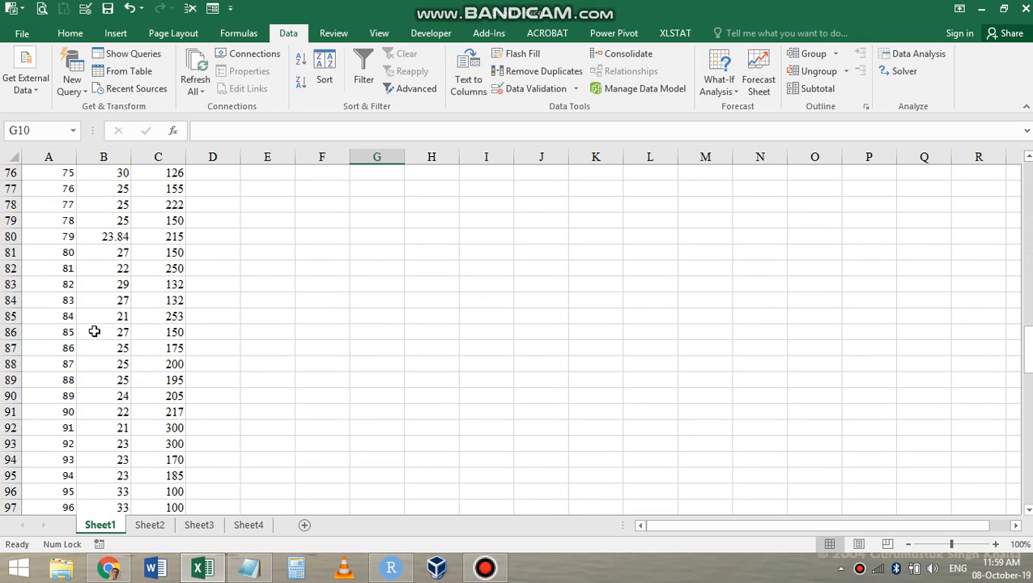
scroll(94, 331, "down", 5)
Apply conditional formatting to all mpg values from B2 downward, highlighting those greater than 40 with light red fill and dark red text
left_click(118, 288)
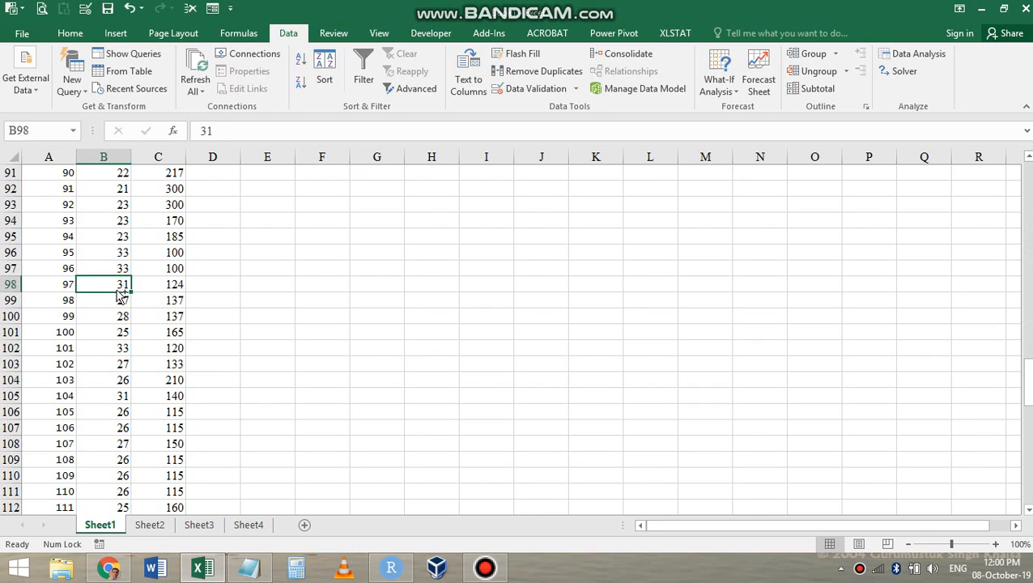
key("ctrl+Up")
key("Down")
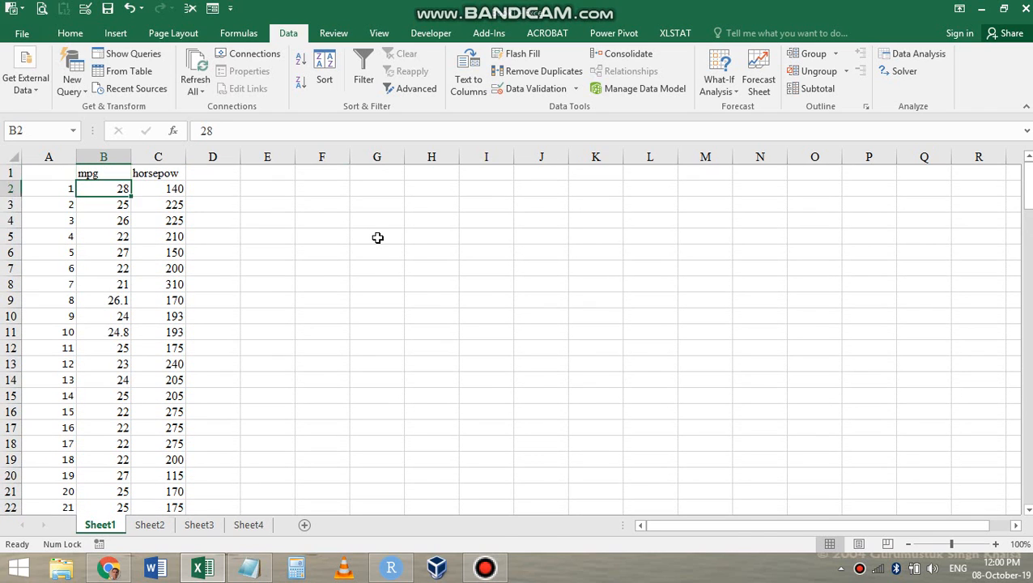
key("ctrl+shift+Down")
key("ctrl+BackSpace")
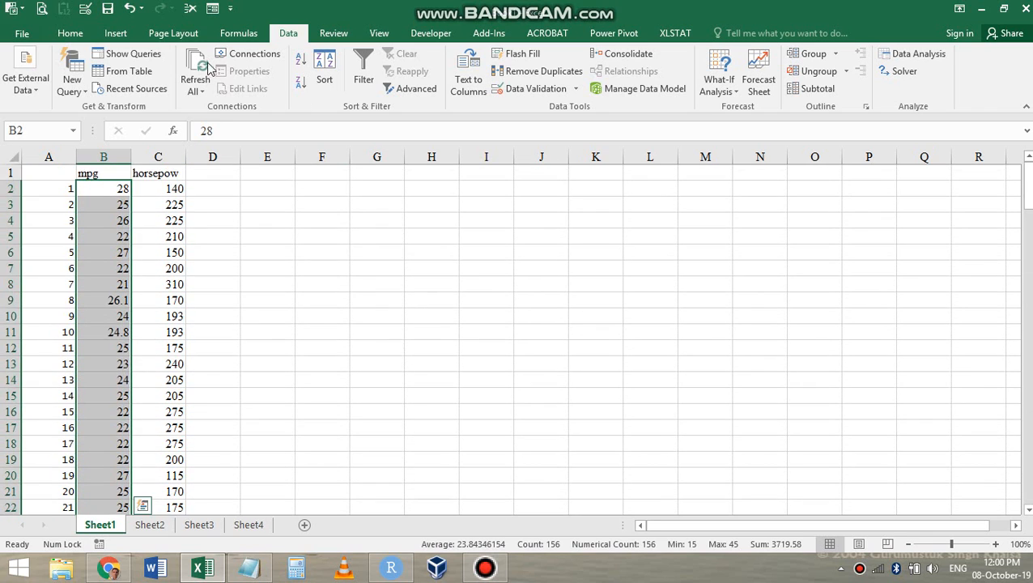
left_click(71, 33)
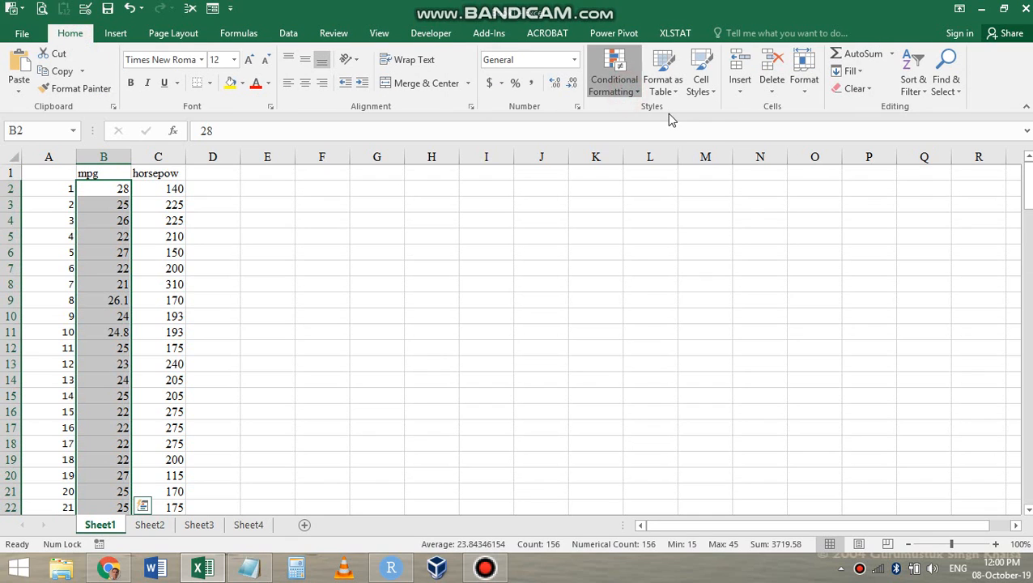
left_click(627, 87)
mouse_move(664, 121)
left_click(782, 117)
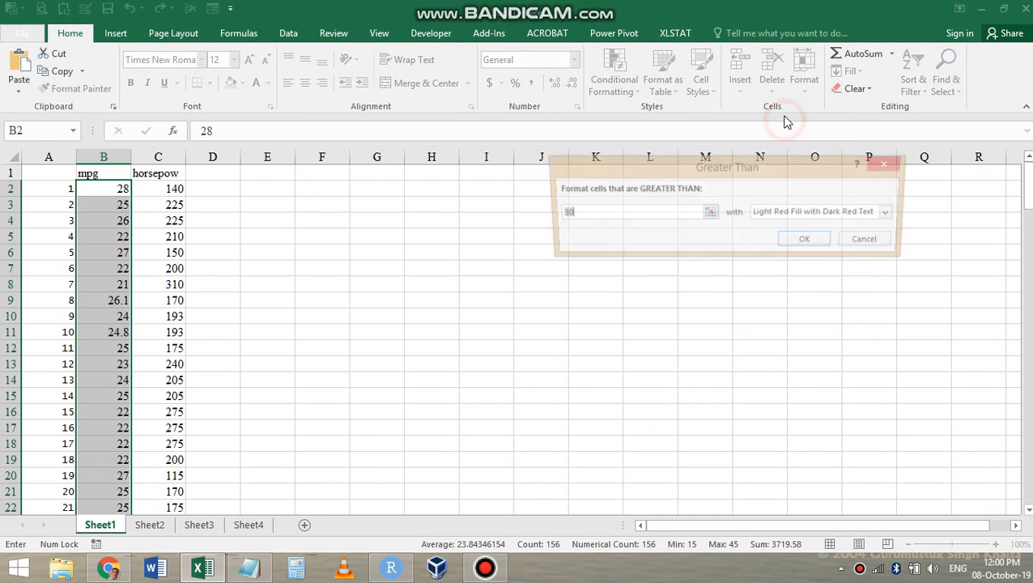
type("40")
left_click(807, 240)
scroll(671, 258, "down", 6)
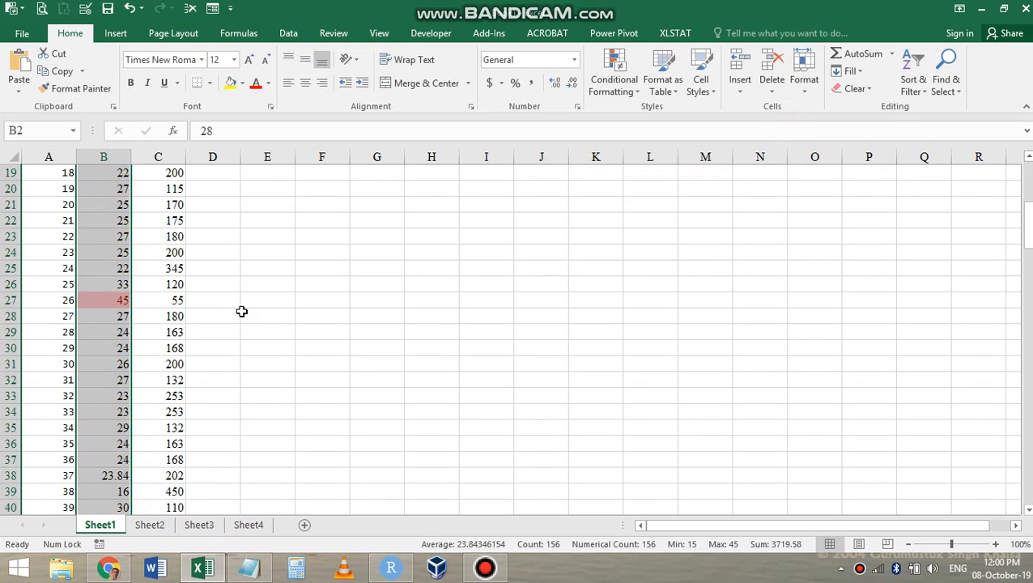
Apply conditional formatting to all horsepow values from C2 downward, highlighting those greater than 400 with light red fill and dark red text
scroll(247, 300, "up", 6)
left_click(169, 191)
key("ctrl+shift+Down")
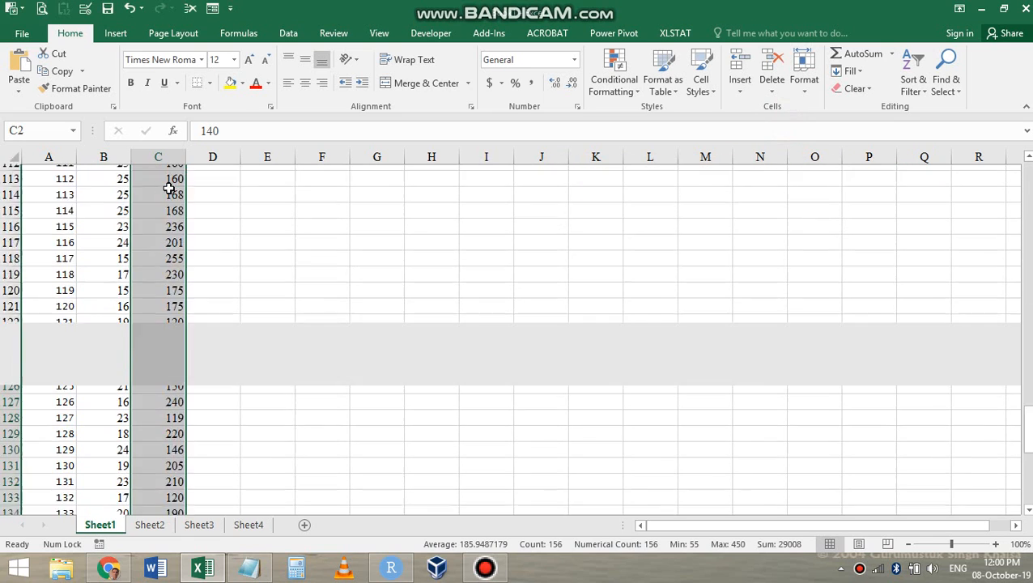
scroll(167, 191, "up", 15)
left_click(613, 81)
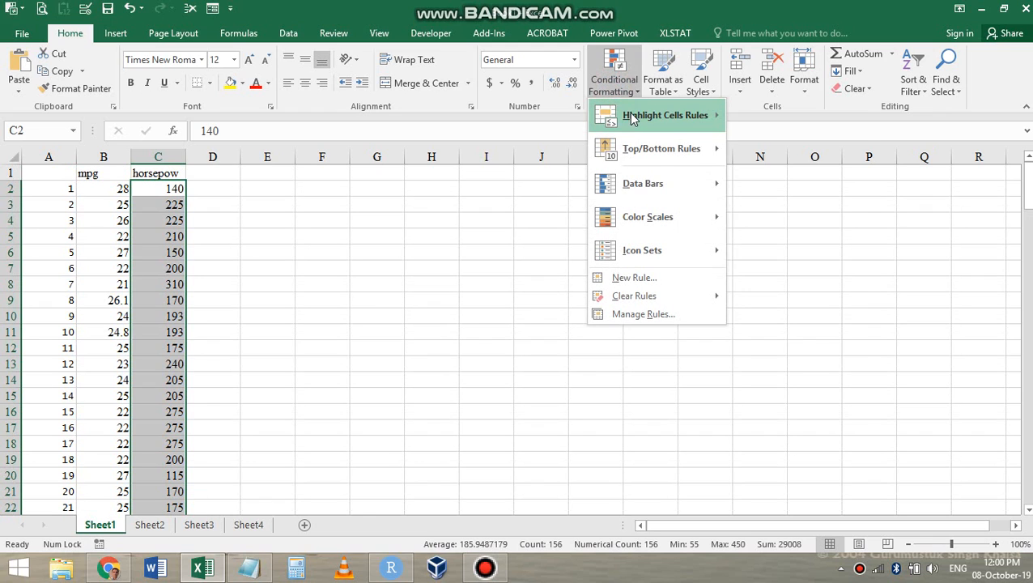
mouse_move(634, 117)
left_click(811, 115)
type("400")
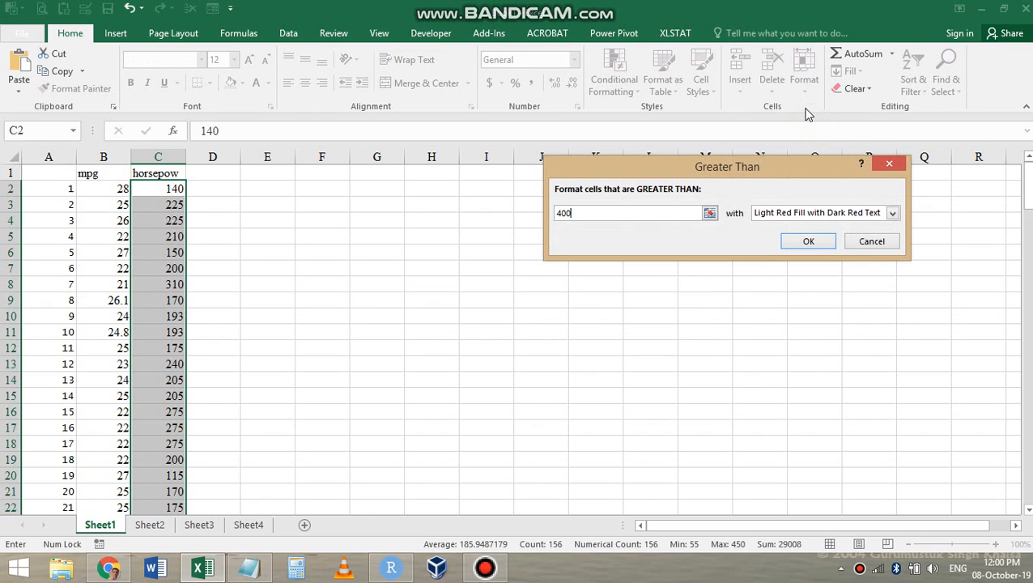
left_click(808, 242)
left_click(376, 282)
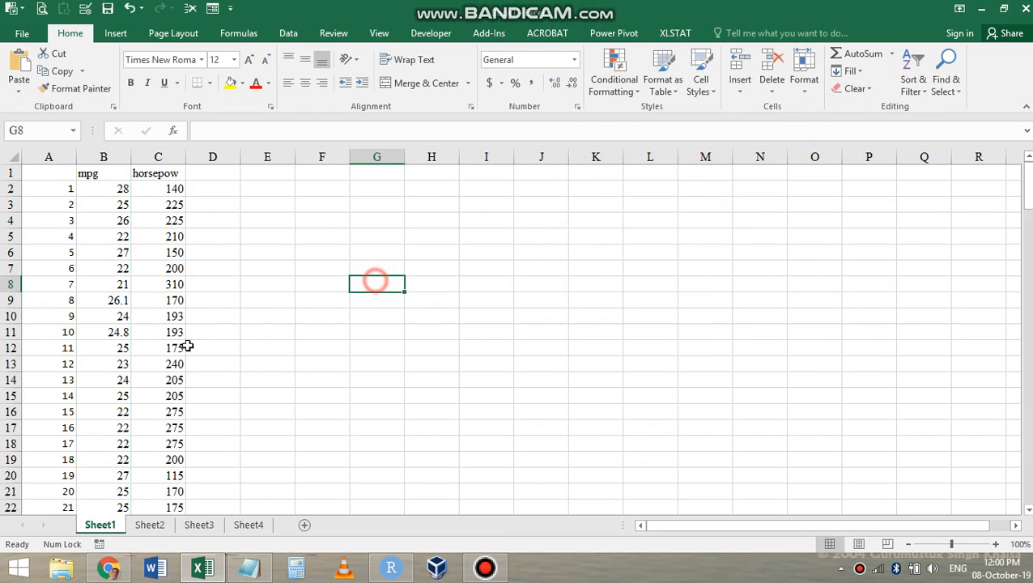
Add a thick outside border around cells A39:C39, the record with the highlighted horsepow outlier
scroll(253, 327, "down", 10)
scroll(254, 327, "up", 1)
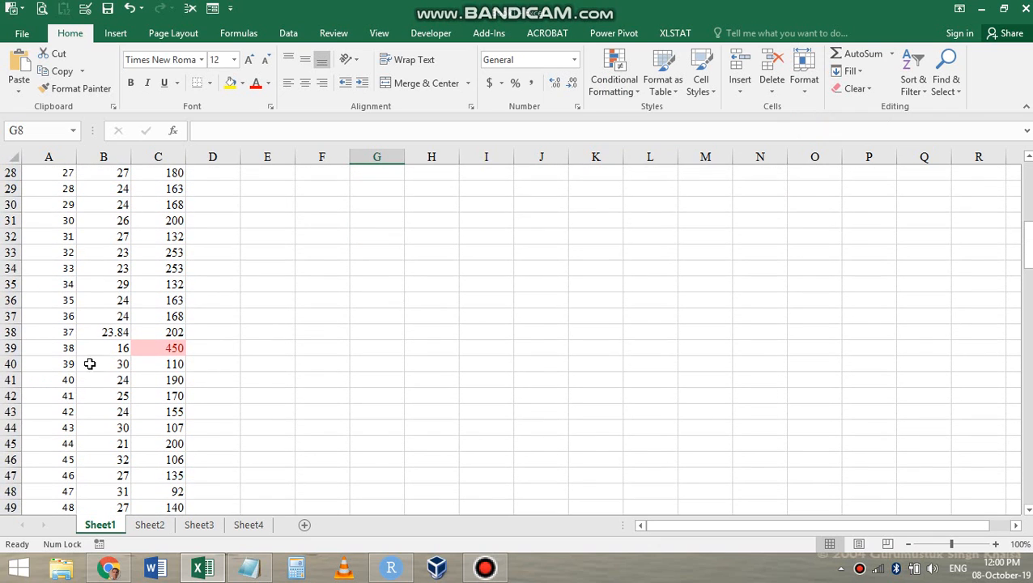
left_click_drag(51, 348, 150, 347)
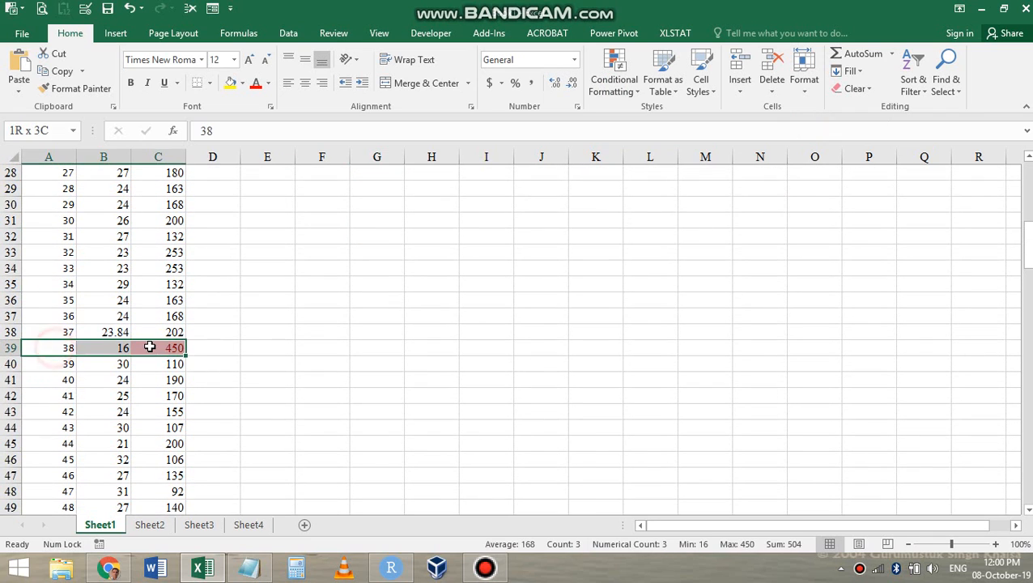
left_click(210, 84)
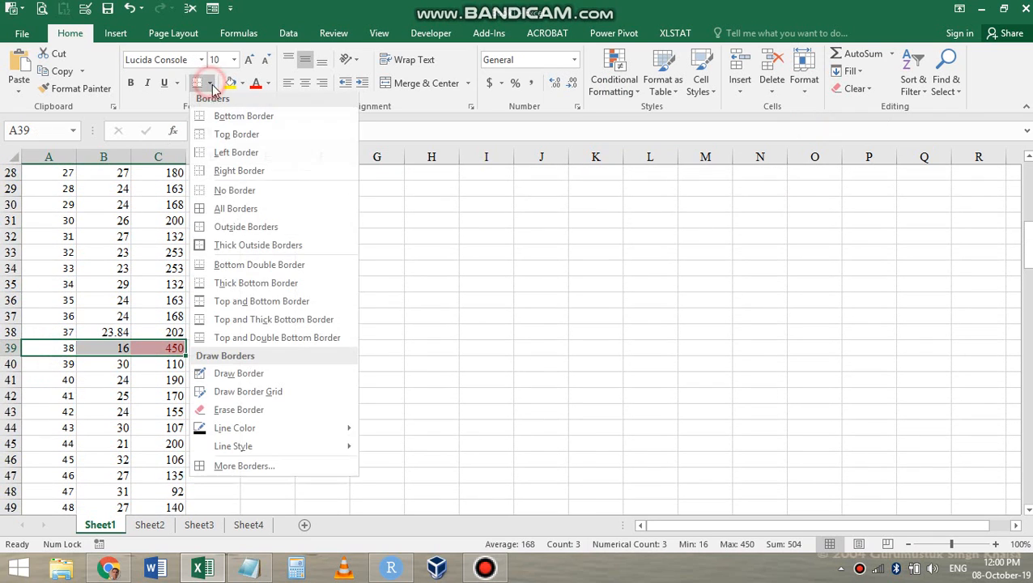
left_click(227, 248)
left_click(174, 300)
Add the same thick outside border around cells A27:C27, the record with the highlighted mpg outlier
scroll(98, 299, "up", 4)
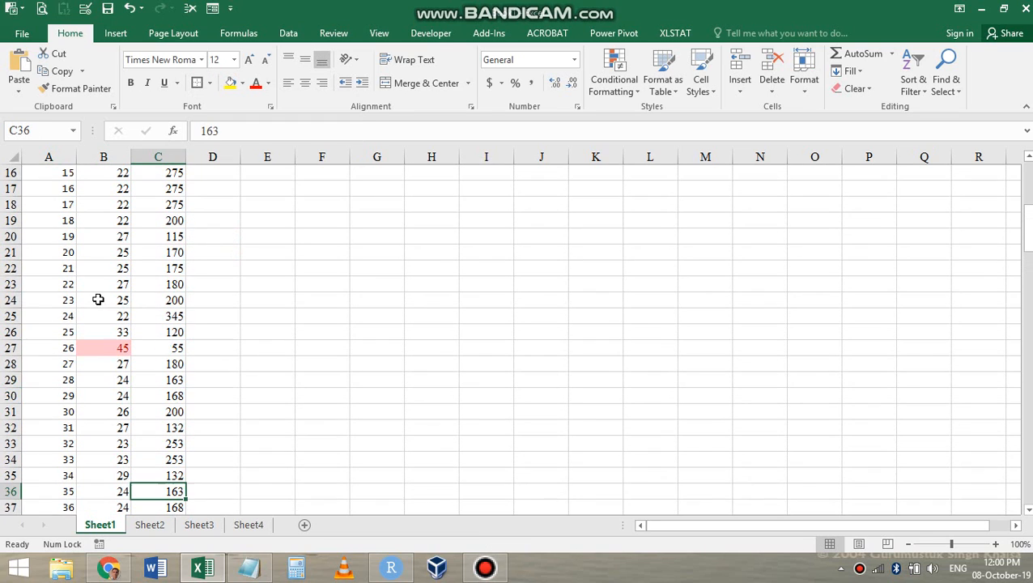
left_click_drag(63, 346, 166, 347)
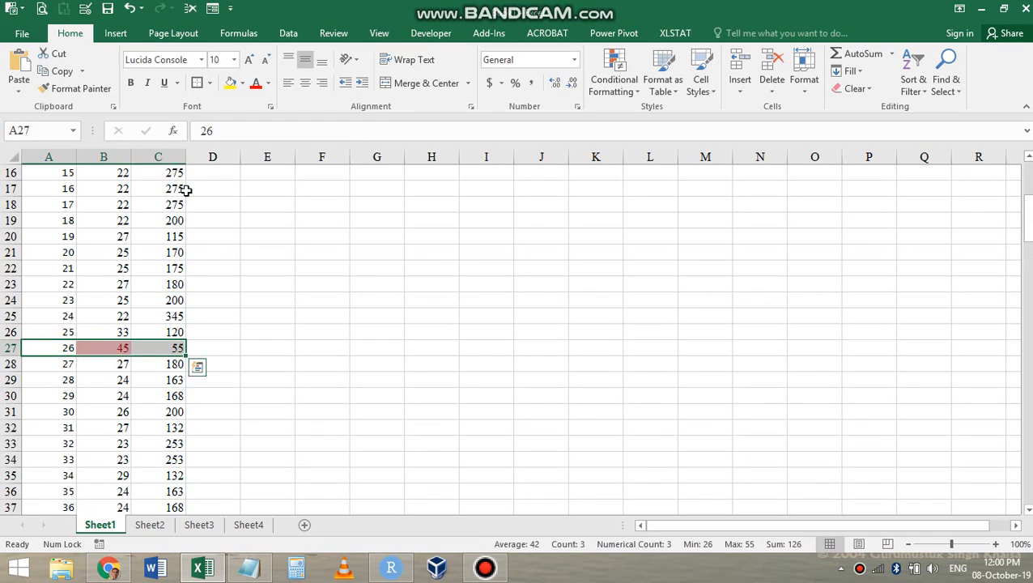
left_click(200, 84)
left_click(215, 378)
scroll(219, 356, "down", 4)
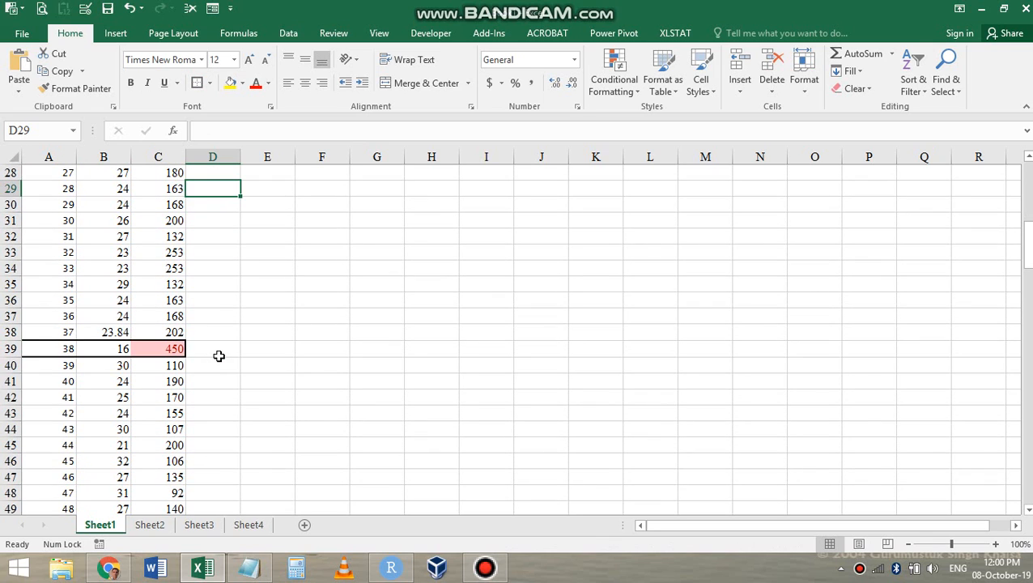
scroll(218, 355, "up", 9)
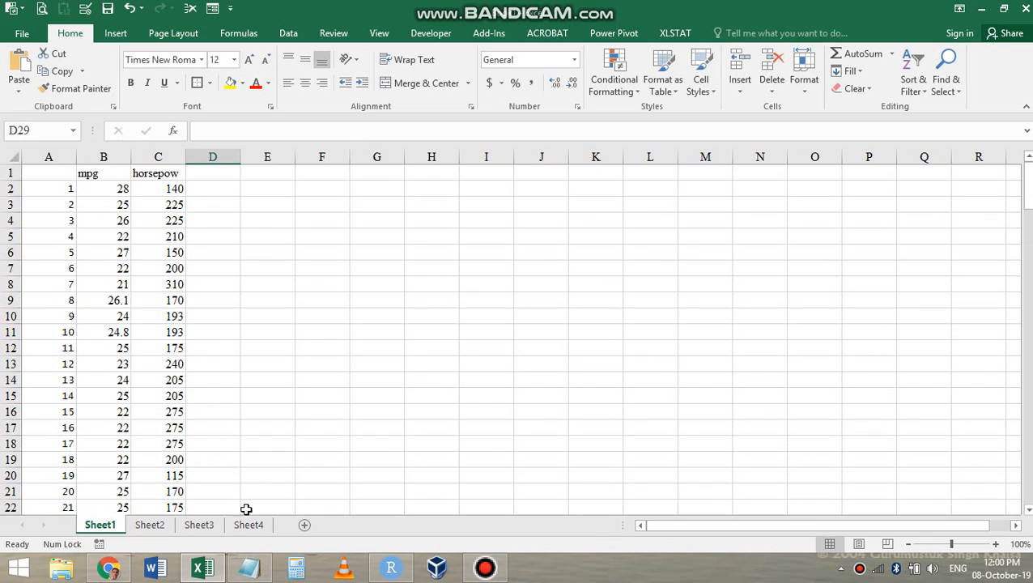
In RStudio, clear the console and create a data frame x1 that combines mpg1 and hp1
left_click(391, 567)
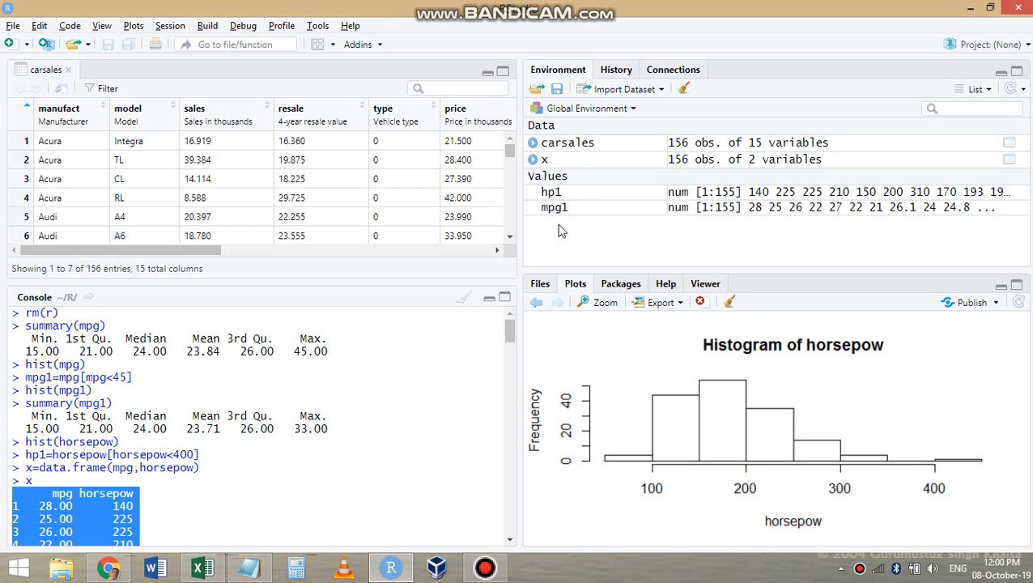
left_click(341, 479)
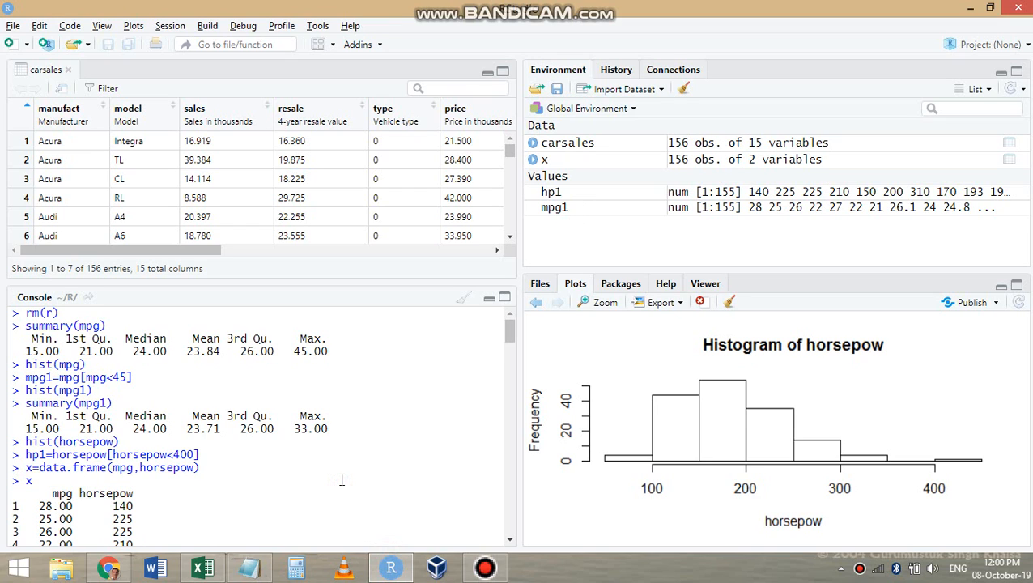
key("ctrl+l")
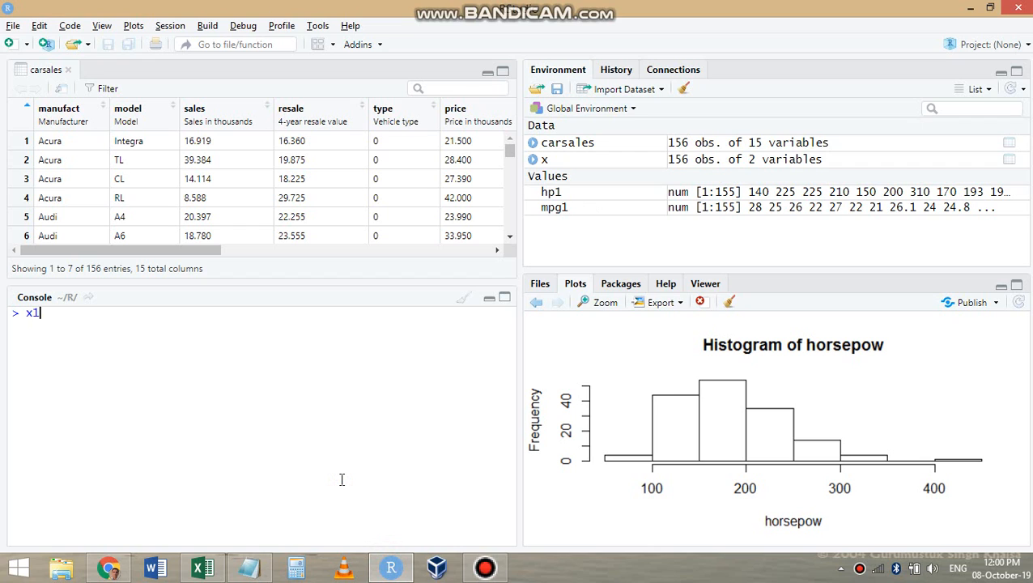
type("x1=data.f")
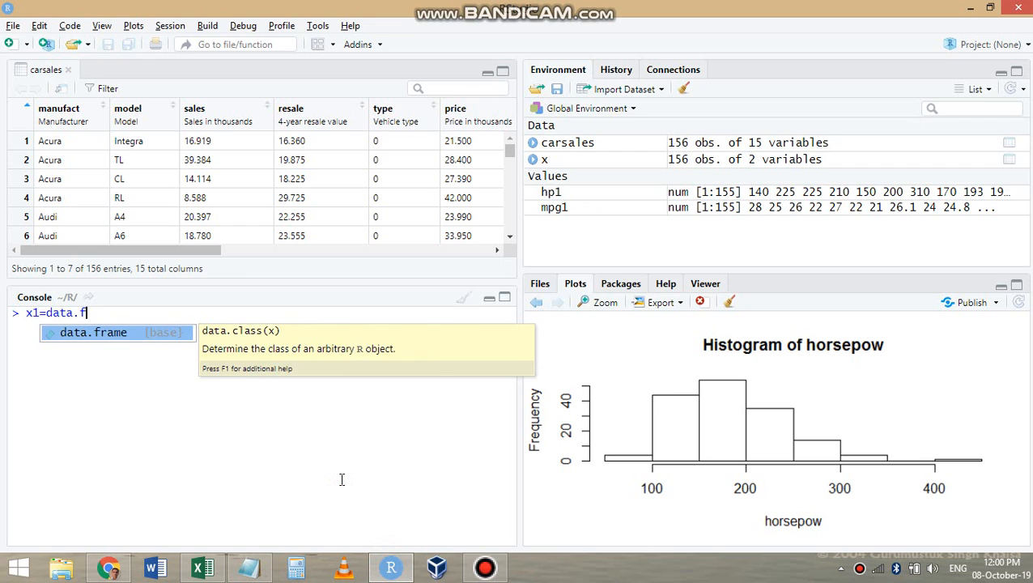
key("Return")
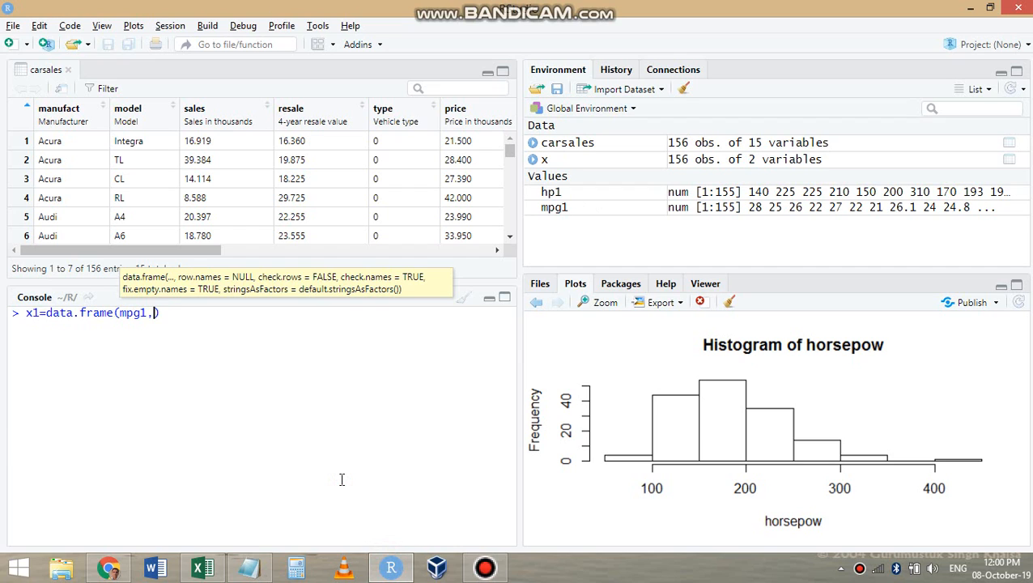
type("mpg1,hp1")
key("Return")
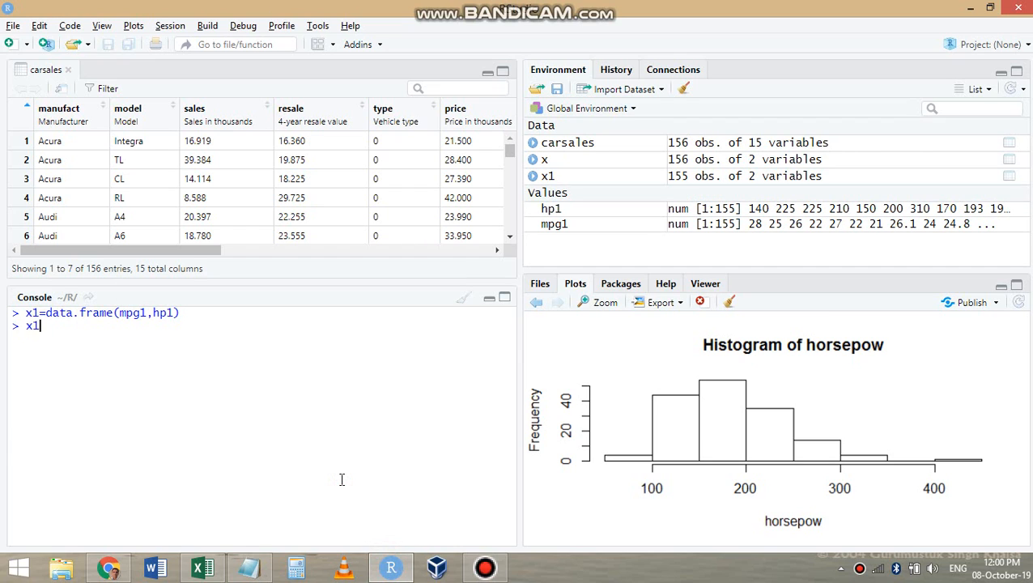
Print data frame x1 in the console and copy its full output, including the column headings
type("x1")
key("Return")
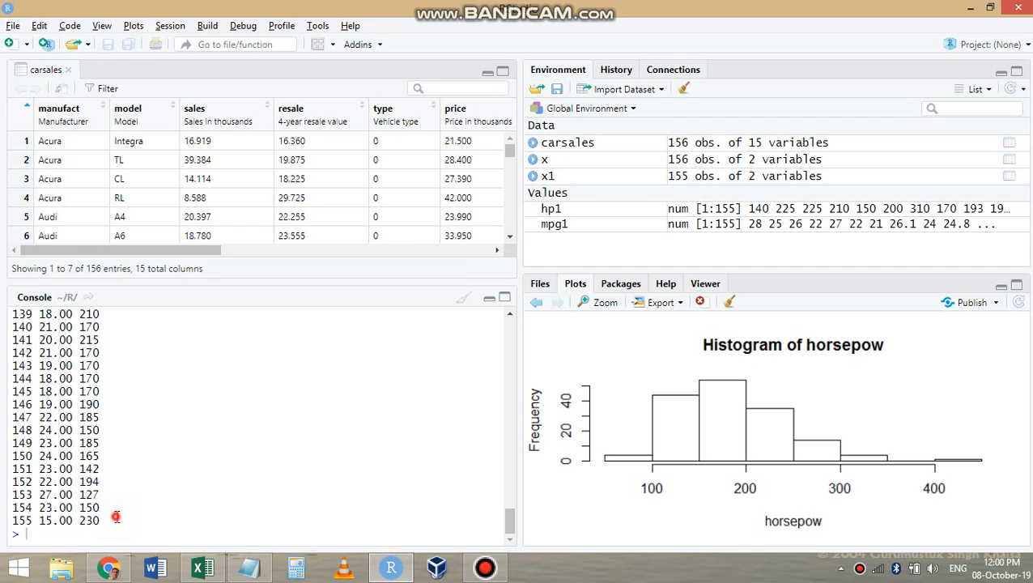
left_click_drag(115, 516, 12, 340)
key("ctrl+c")
Switch to Excel and paste the copied mpg1 and hp1 data into Sheet1 starting at cell E1
key("alt+Tab")
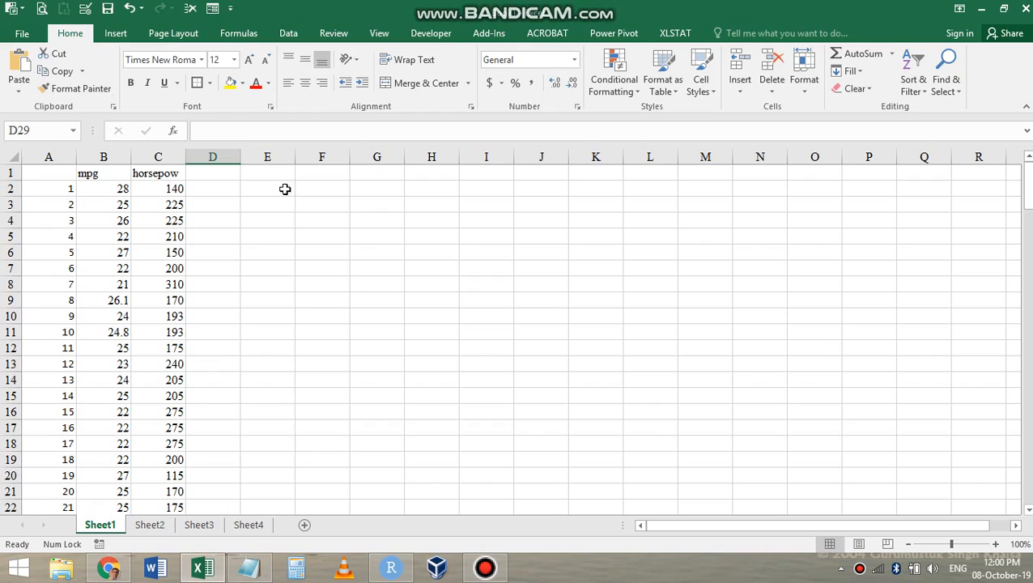
left_click(280, 173)
key("ctrl+v")
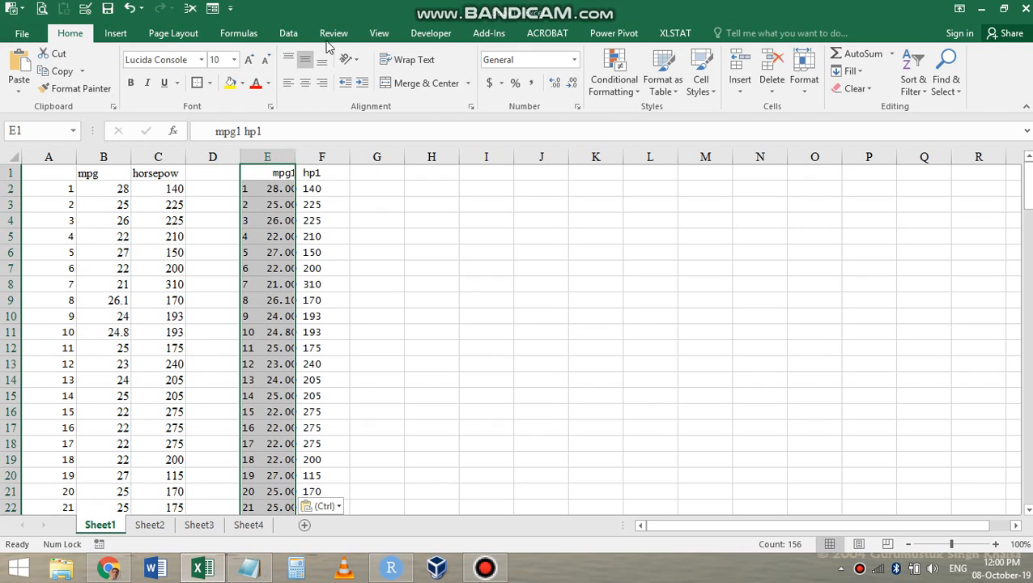
Split the pasted mpg1 and hp1 text in column E into separate columns using fixed-width Text to Columns
left_click(288, 32)
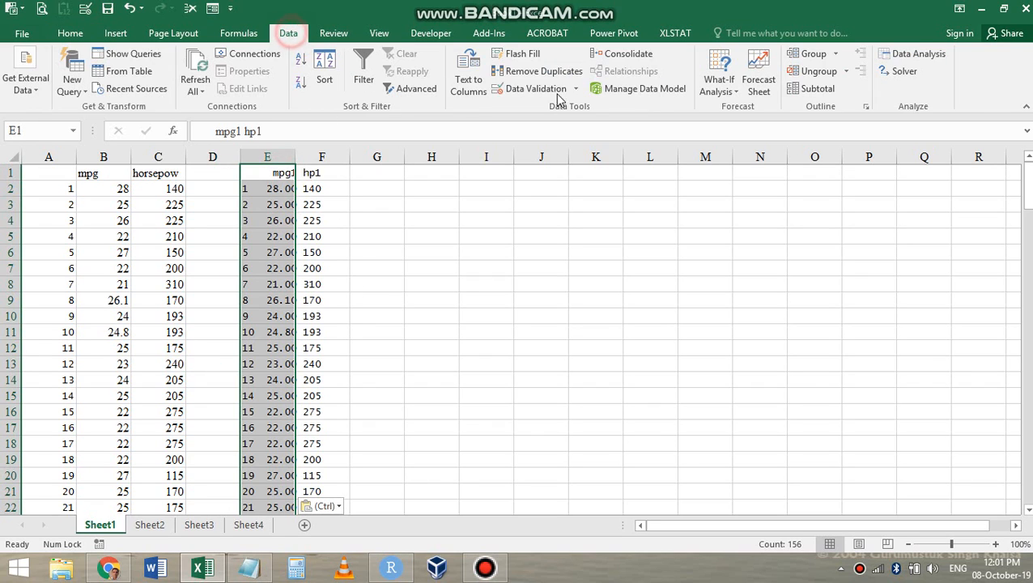
left_click(470, 81)
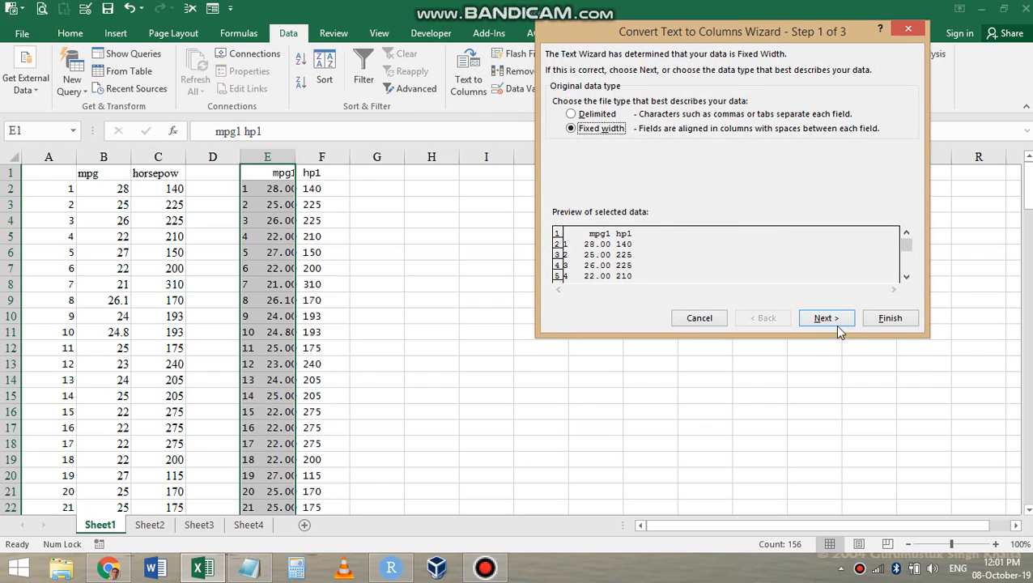
left_click(825, 317)
left_click(886, 318)
left_click(483, 293)
scroll(366, 332, "down", 1)
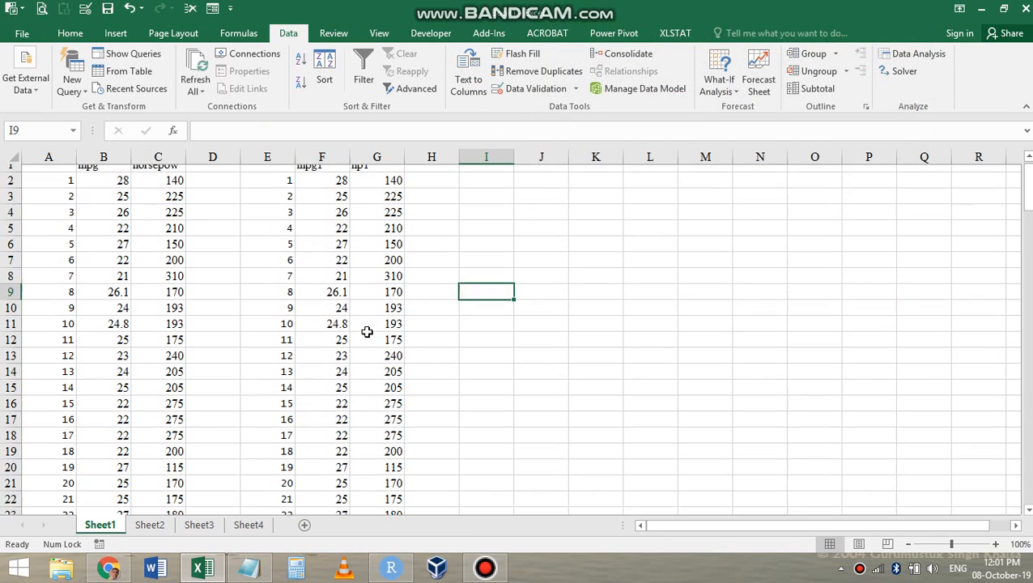
Shift the mpg1 values from F27 to the end of the column down one row so they start at F28
scroll(366, 332, "down", 7)
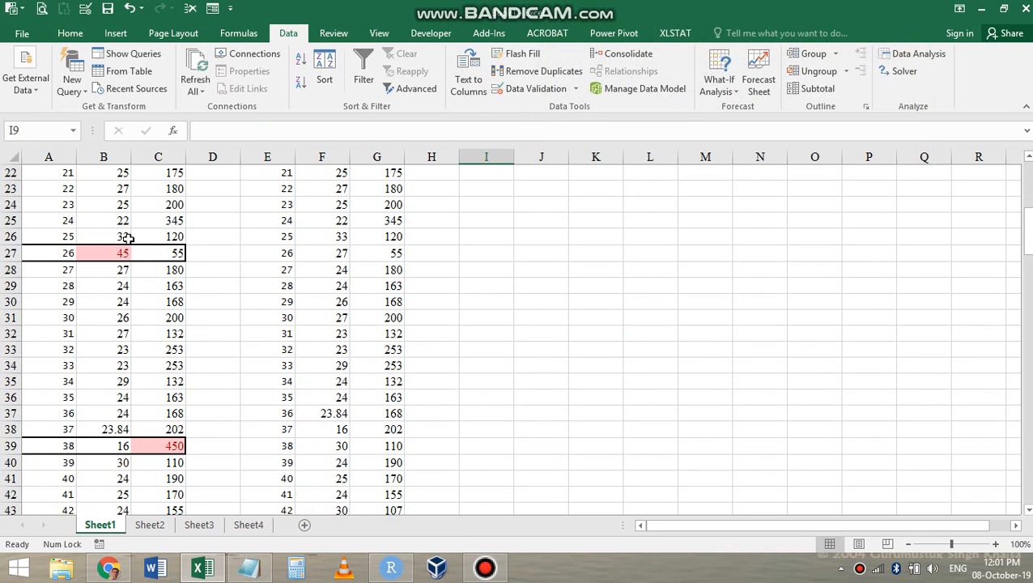
left_click(322, 237)
left_click_drag(48, 238, 178, 242)
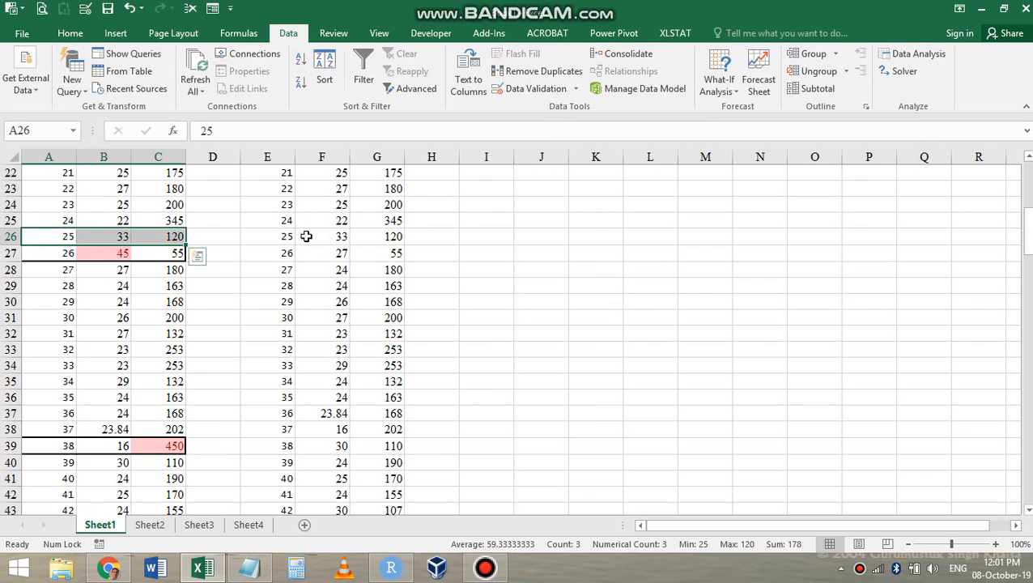
left_click_drag(323, 236, 392, 236)
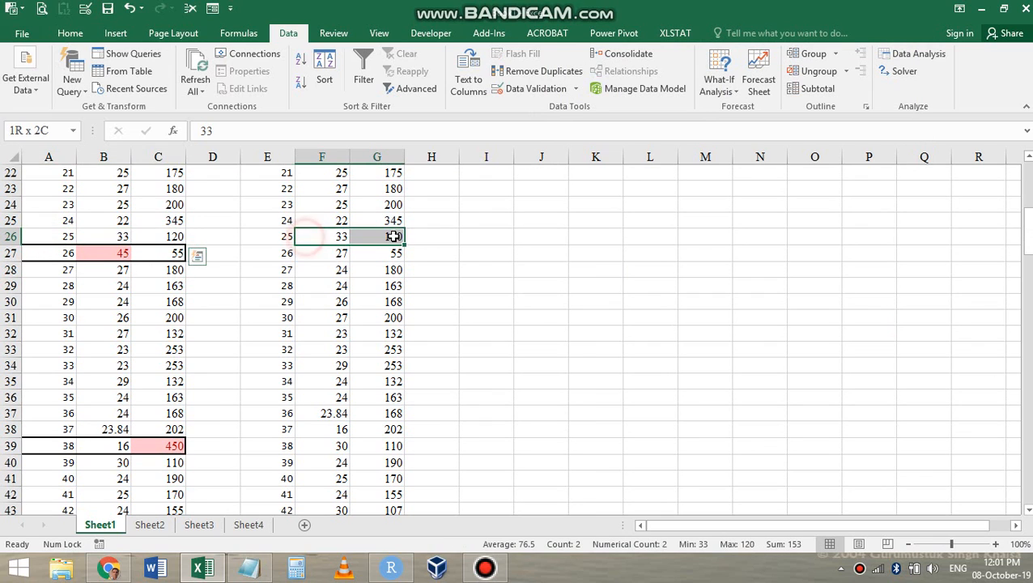
left_click(331, 254)
key("ctrl+shift+Down")
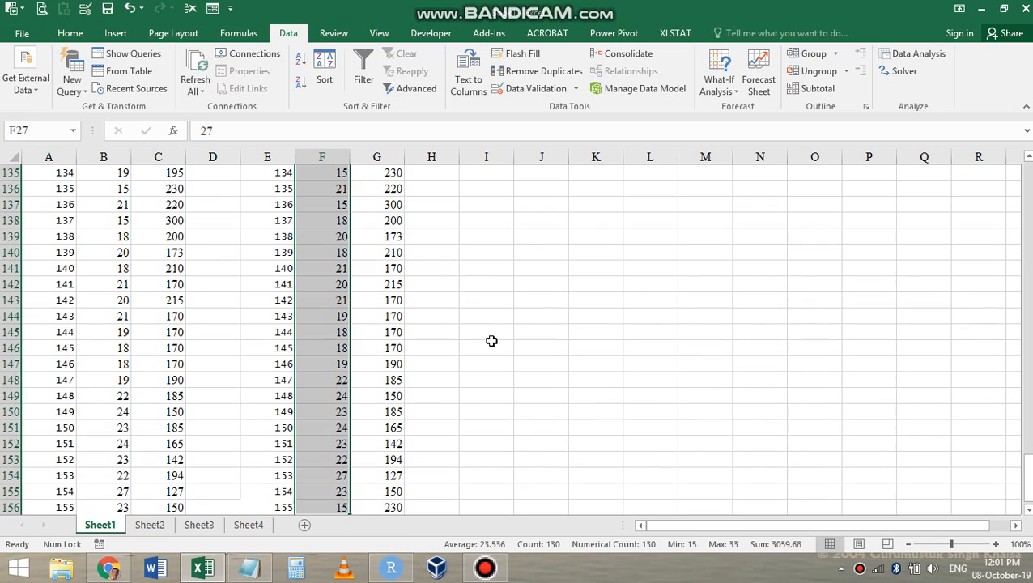
key("ctrl+c")
key("ctrl+BackSpace")
key("Down")
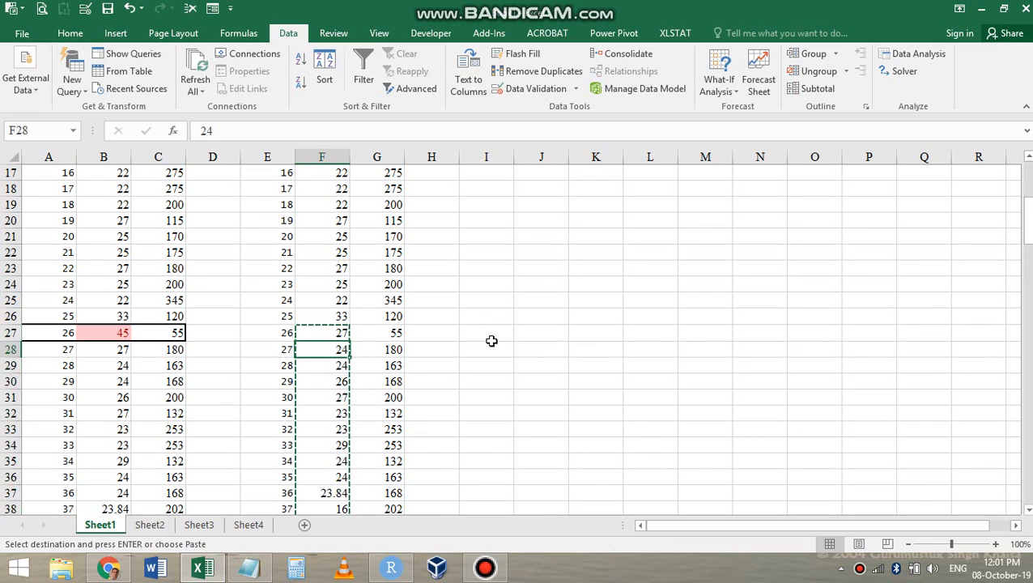
key("ctrl+v")
left_click(118, 365)
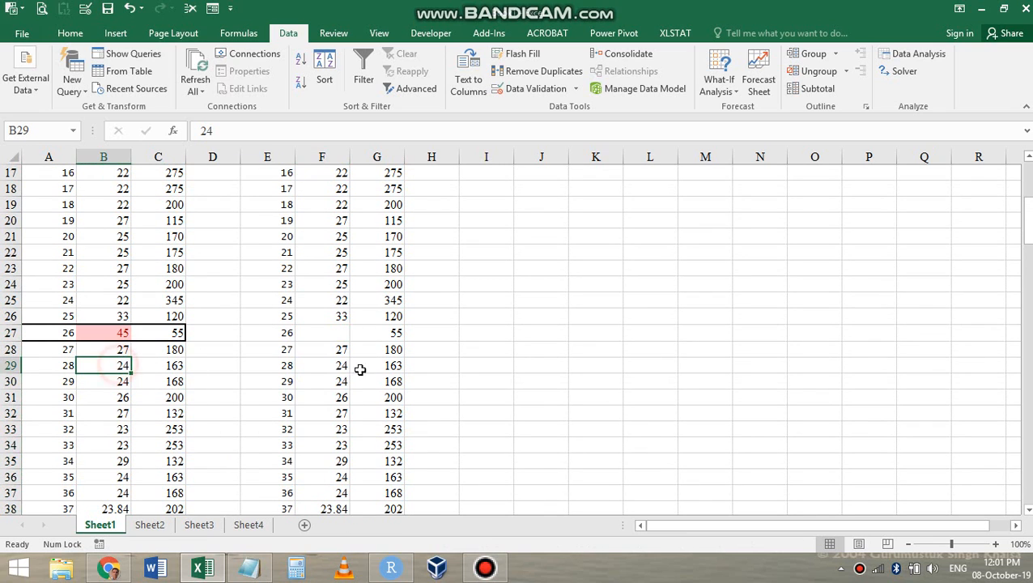
left_click(326, 335)
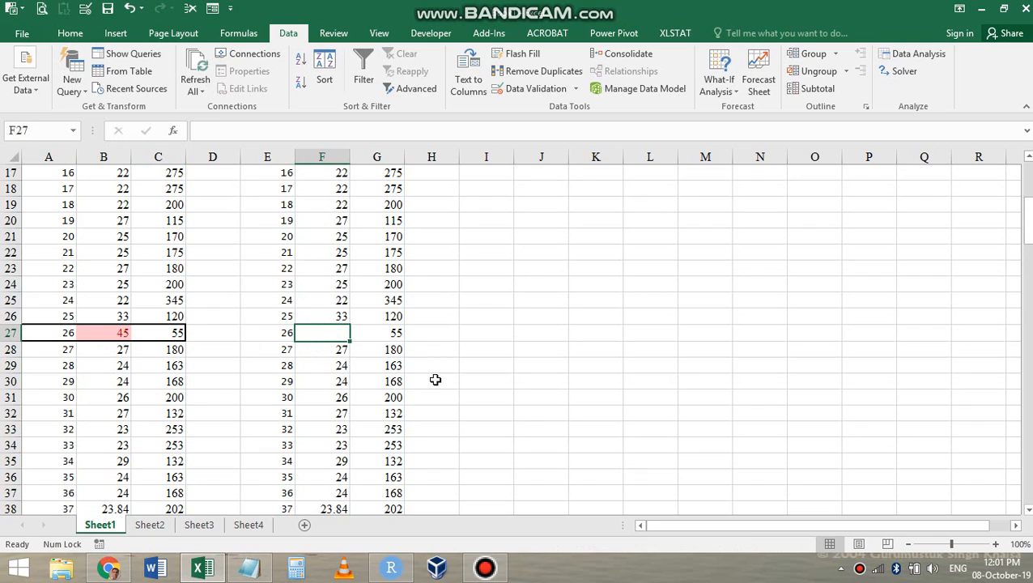
Shift the hp1 values from G39 to the end of the column down one row so they start at G40
left_click(397, 332)
scroll(450, 333, "down", 4)
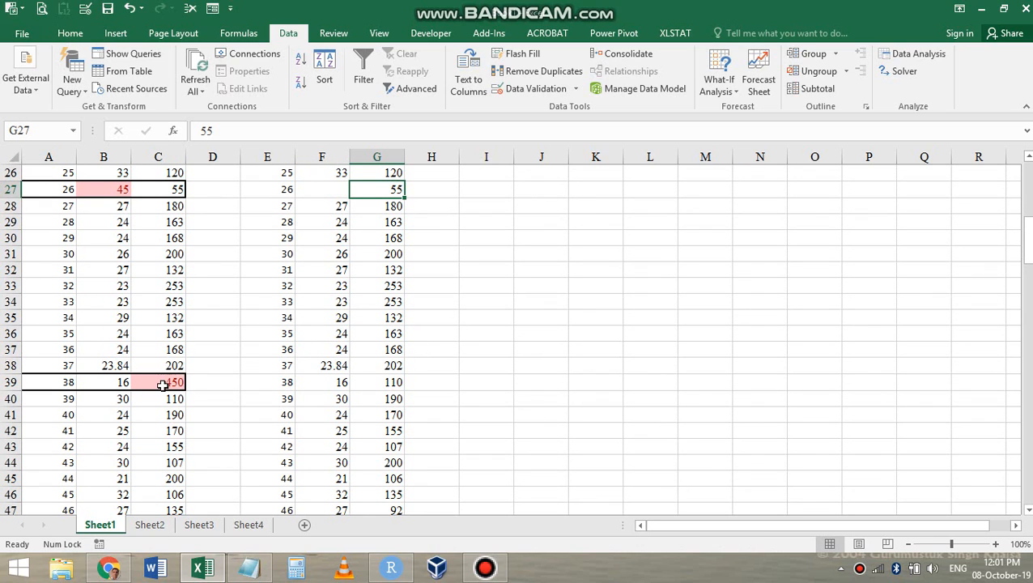
left_click(389, 385)
key("ctrl+Down")
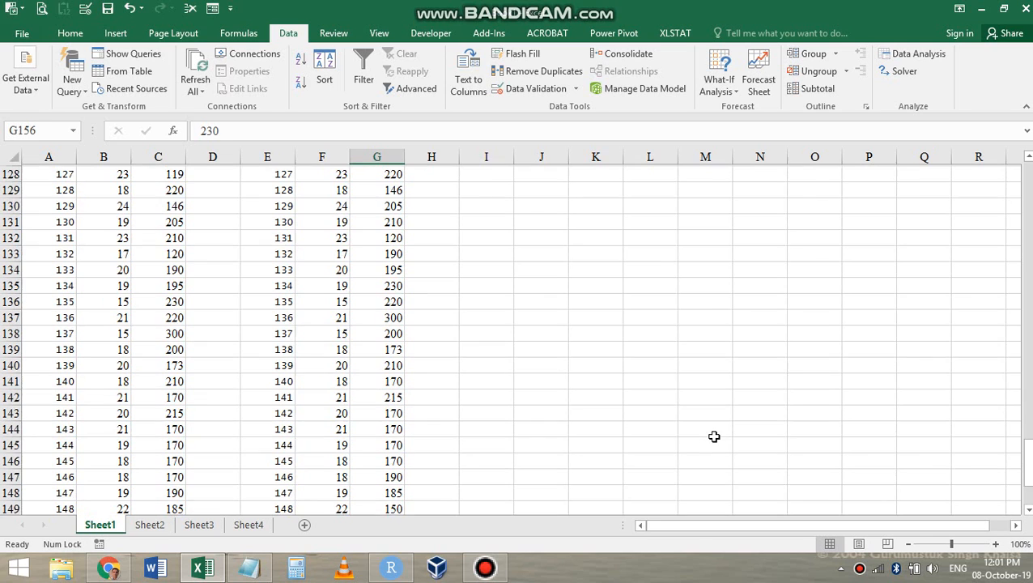
scroll(714, 436, "up", 20)
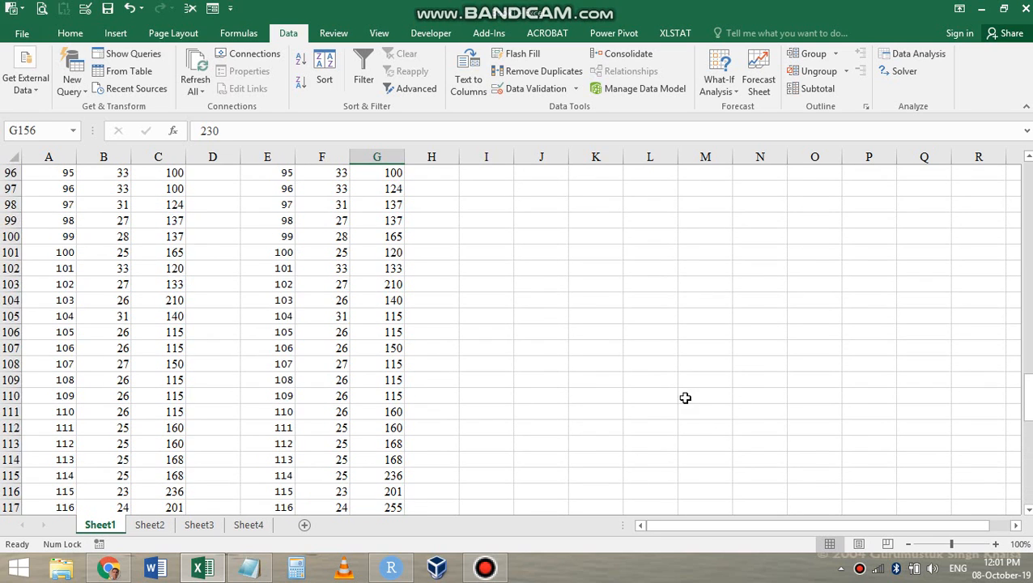
scroll(493, 343, "up", 6)
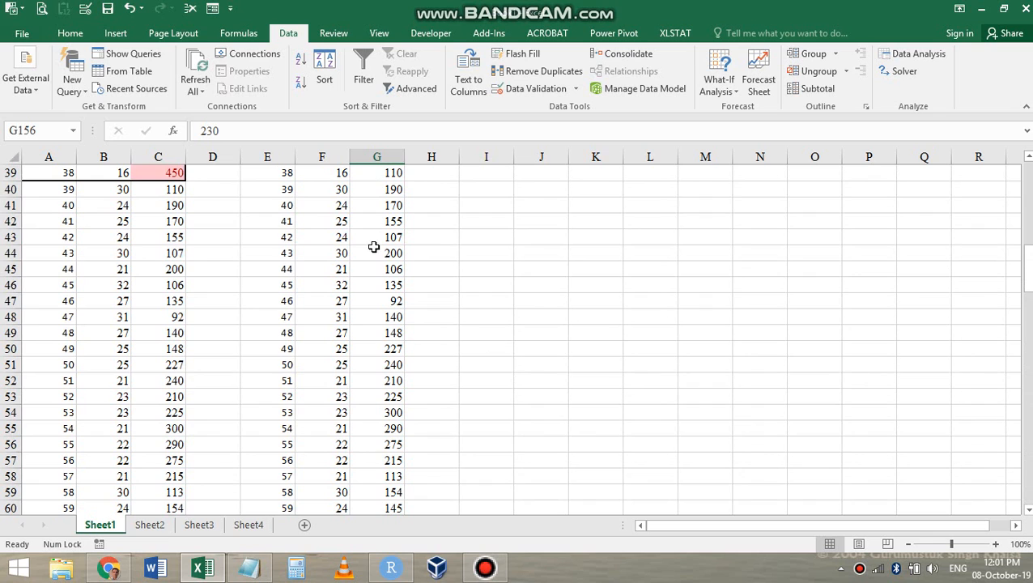
scroll(375, 246, "up", 3)
left_click(390, 316)
key("ctrl+shift+Down")
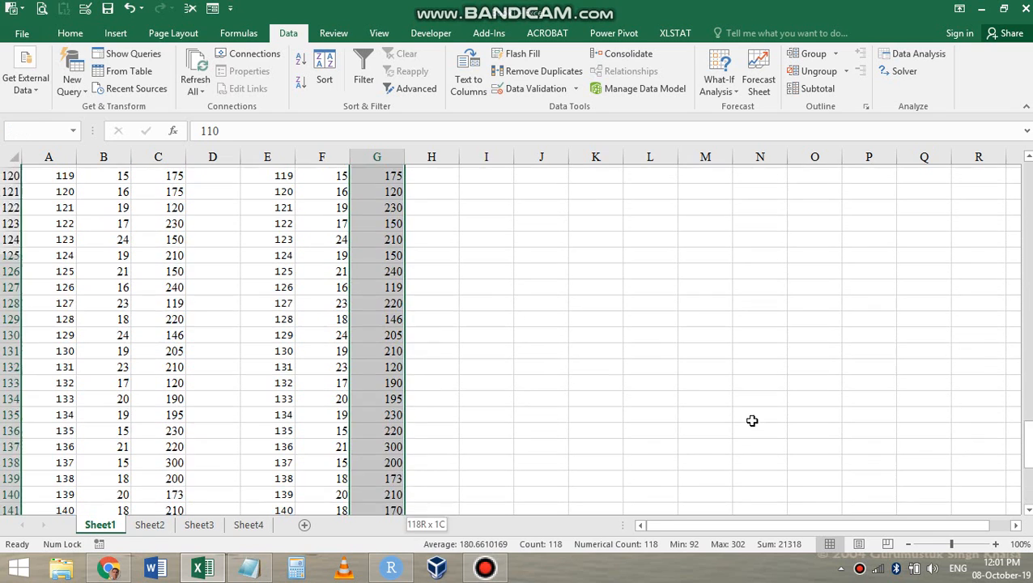
key("ctrl+c")
key("ctrl+BackSpace")
key("Down")
key("ctrl+v")
key("Up")
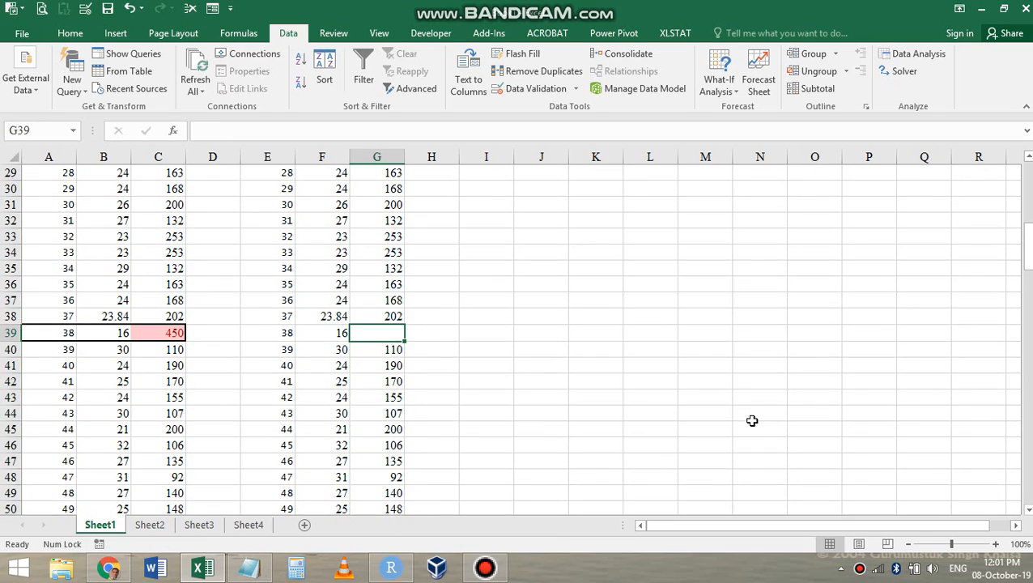
Fill the blank cells G39 and F27 with yellow to mark the removed outliers
left_click(69, 33)
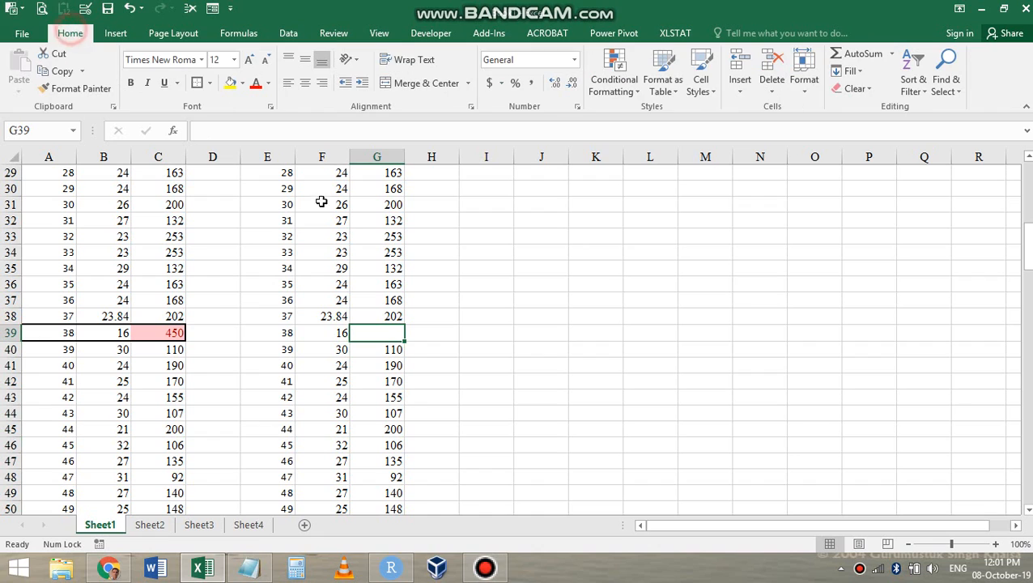
left_click(229, 83)
scroll(486, 340, "up", 6)
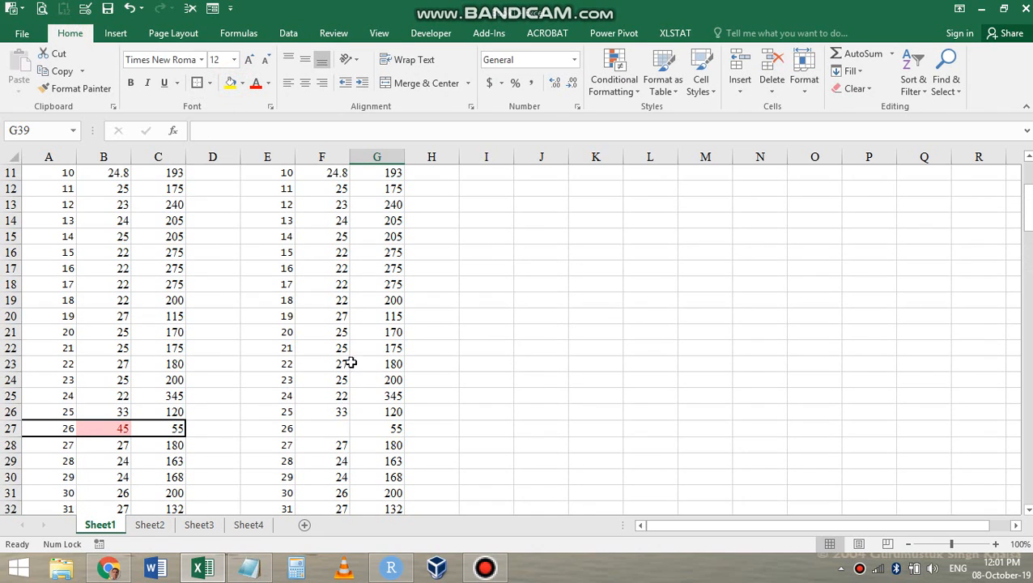
left_click(327, 426)
left_click(229, 83)
left_click(591, 363)
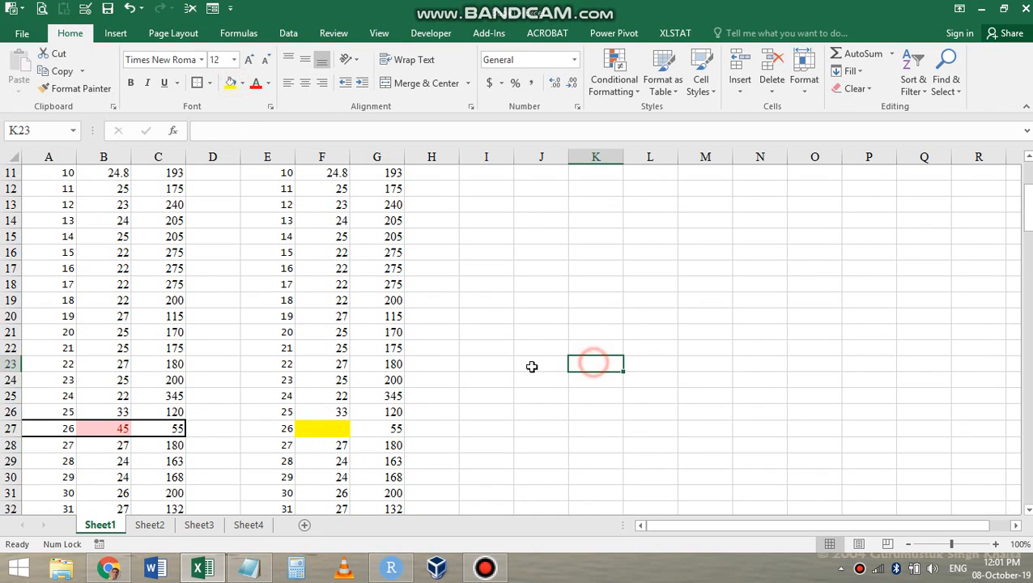
Move the mpg1 values from F28 downward up one row, over the yellow cell F27
scroll(539, 350, "down", 3)
scroll(540, 351, "up", 5)
scroll(468, 272, "up", 2)
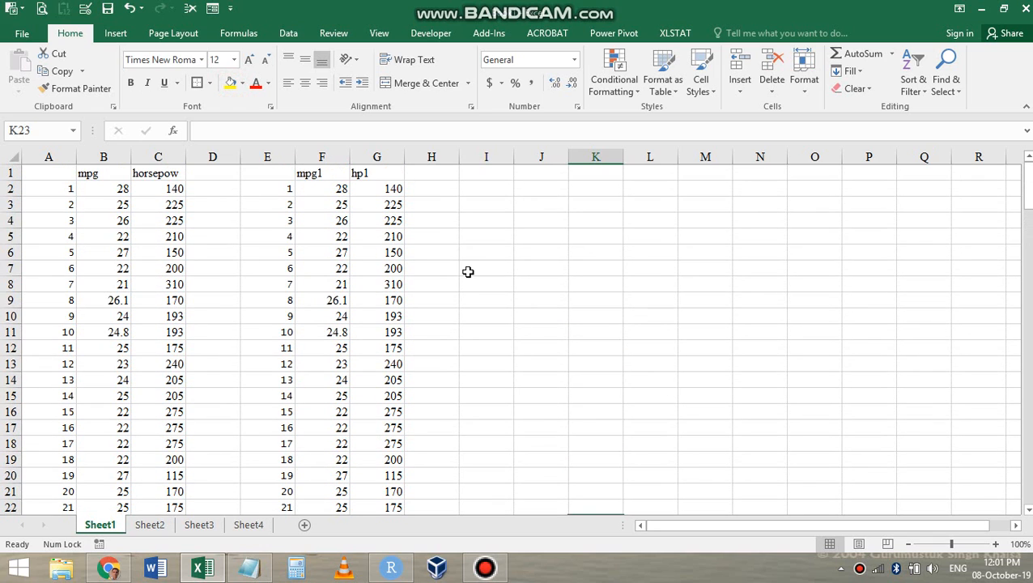
scroll(466, 283, "down", 10)
scroll(369, 299, "up", 3)
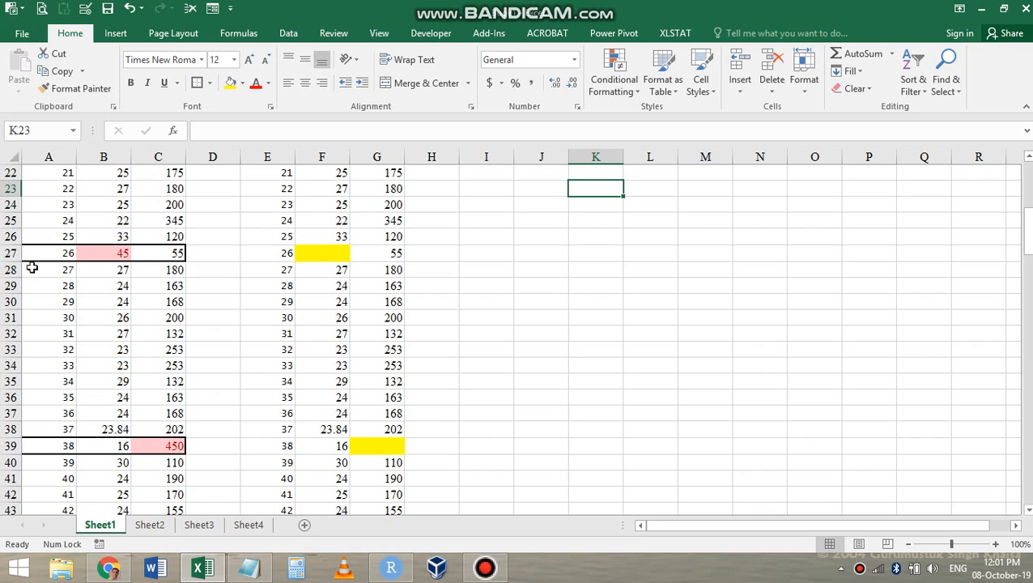
left_click_drag(103, 273, 174, 270)
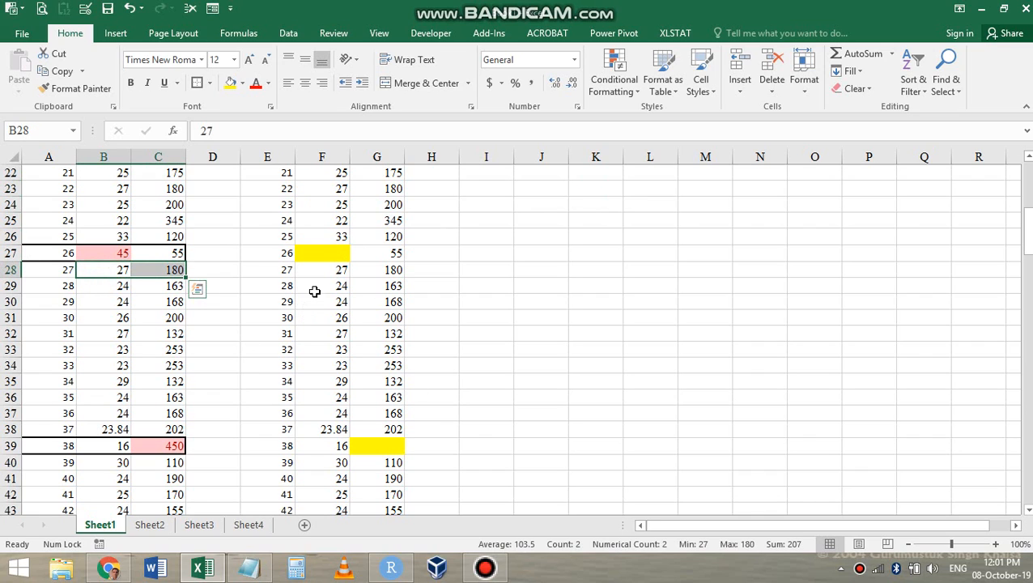
left_click(329, 269)
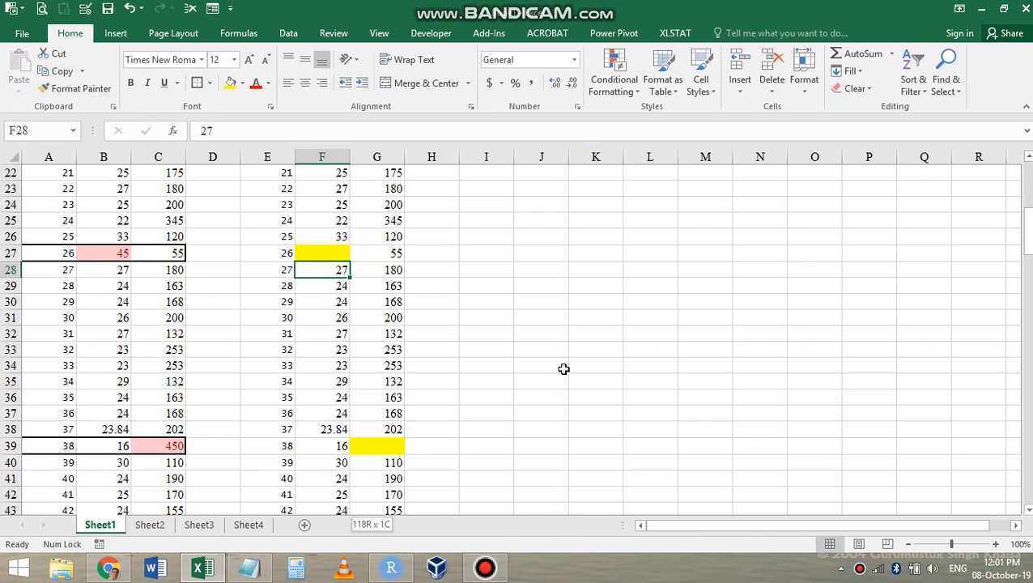
key("ctrl+shift+Down")
key("ctrl+x")
key("Up")
key("Return")
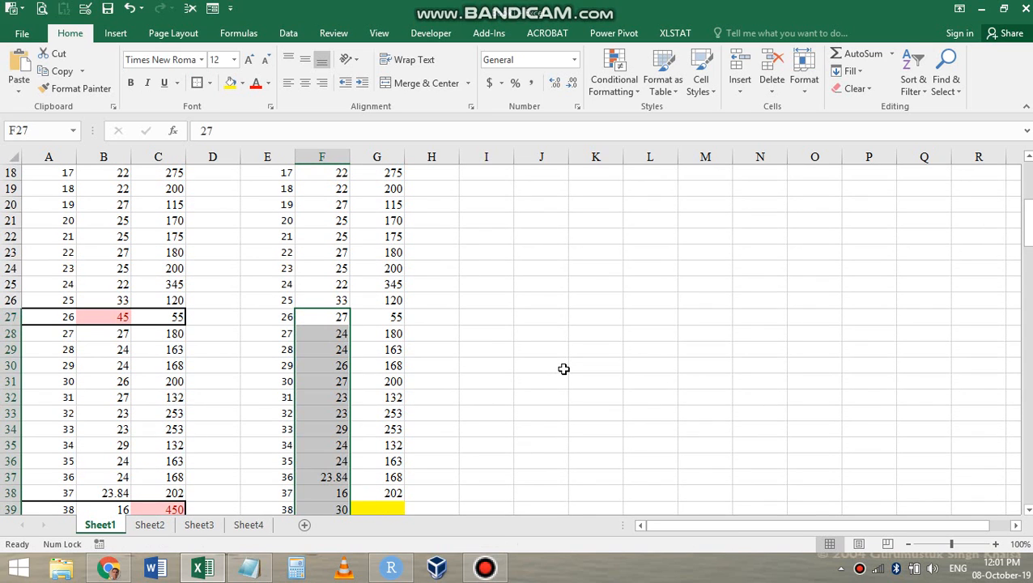
scroll(467, 417, "down", 3)
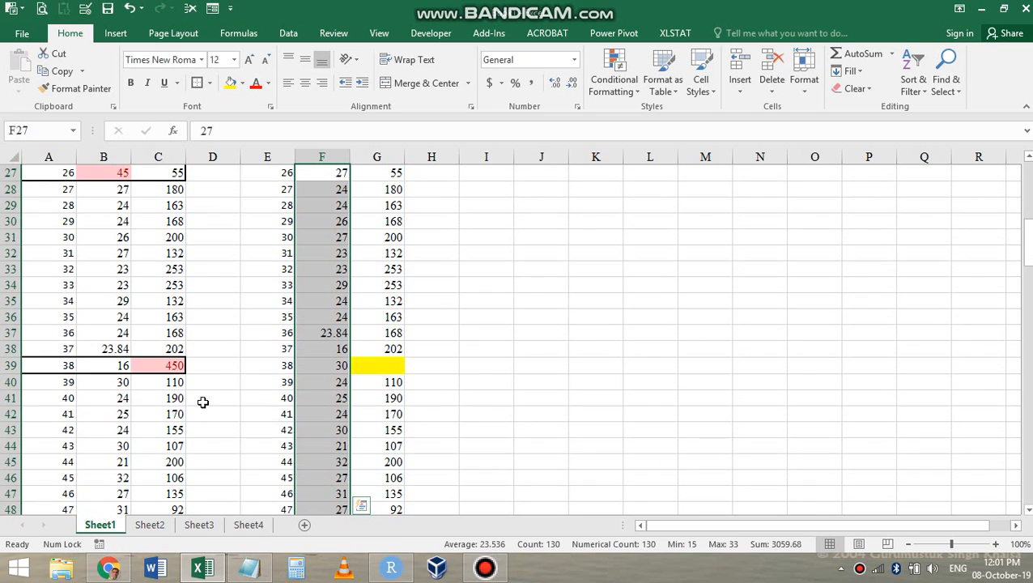
left_click(370, 382)
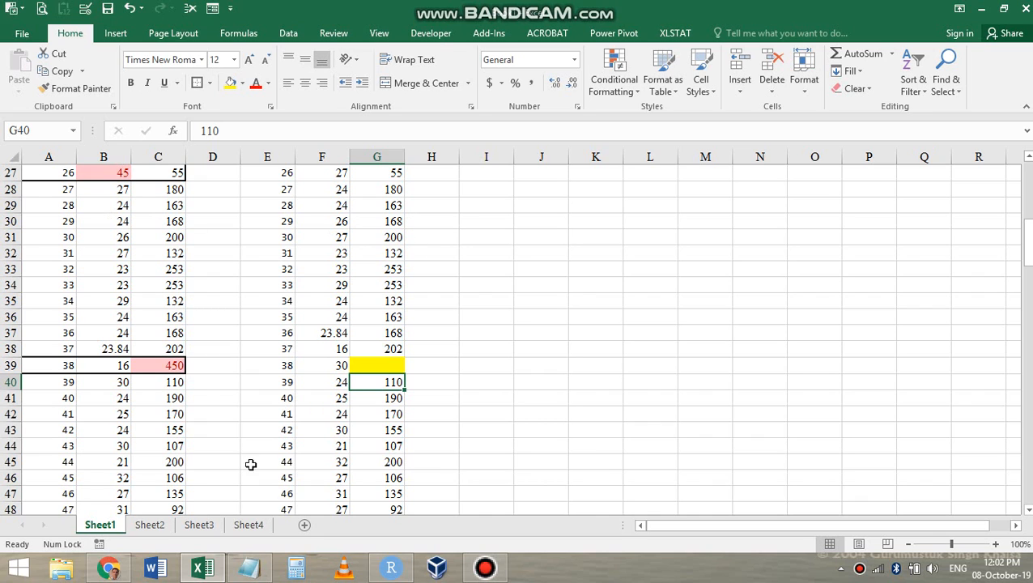
Switch to RStudio, clear the console and remove all plots
left_click(391, 566)
left_click(344, 429)
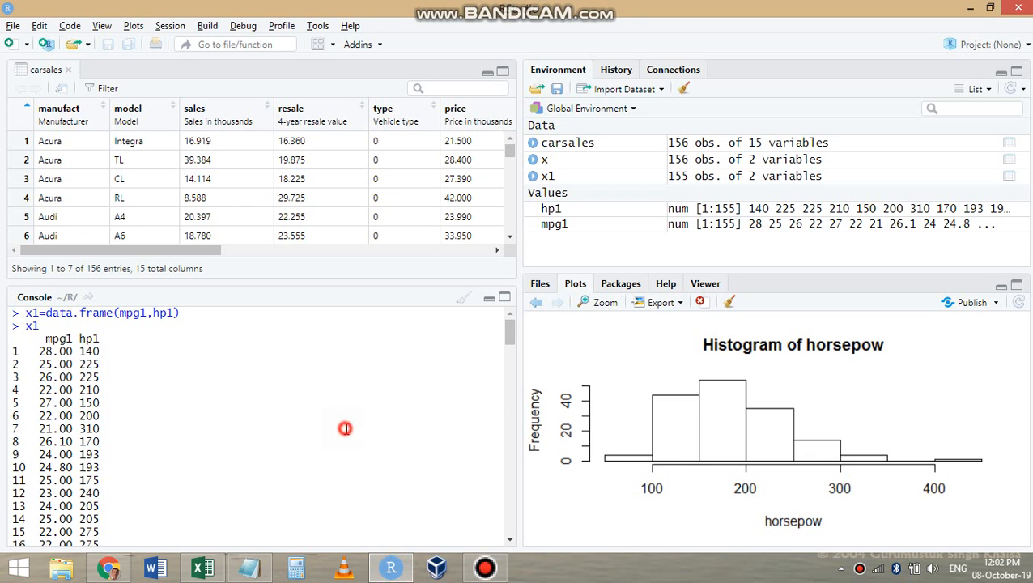
key("ctrl+l")
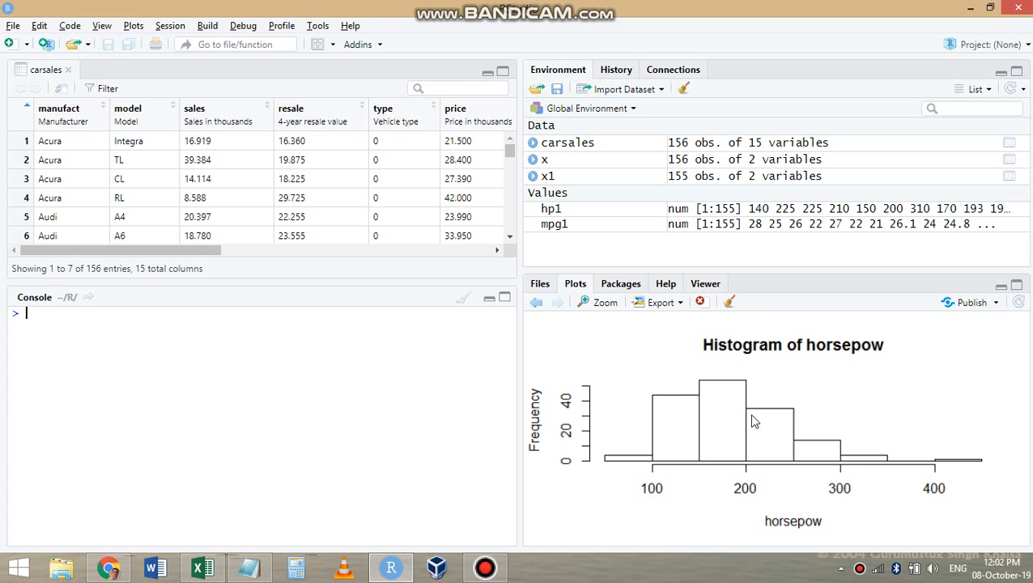
left_click(729, 302)
left_click(565, 301)
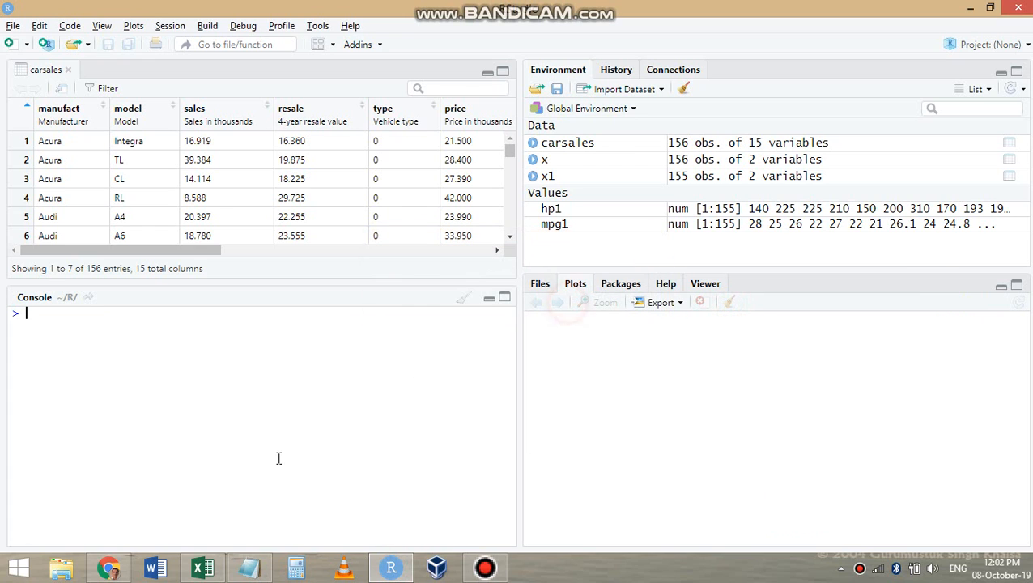
Create a subset s of carsales containing only the records where type==0
left_click(278, 449)
type("s=subs")
key("Return")
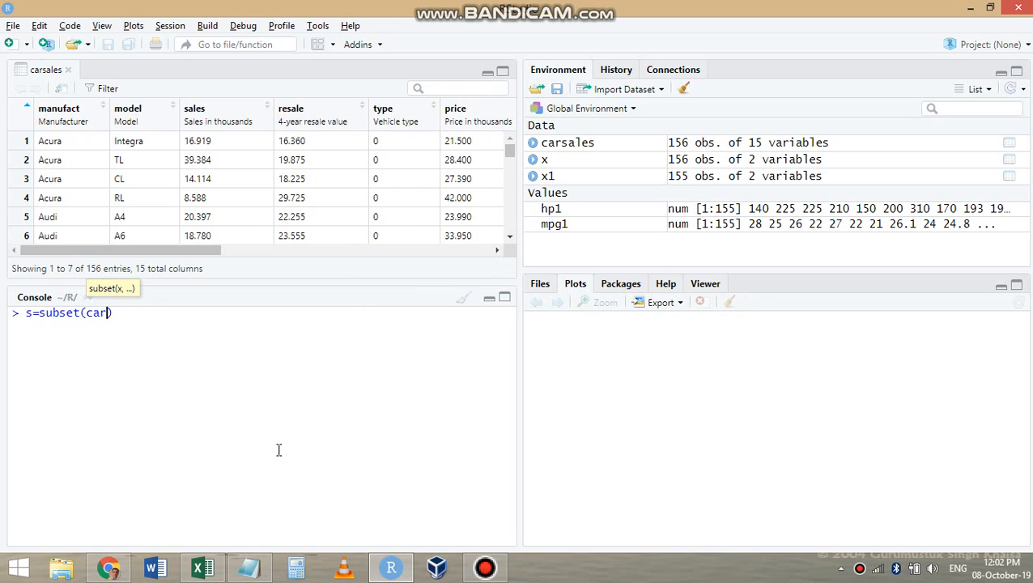
type("cars")
key("Down")
key("Return")
type(",type==0")
key("Return")
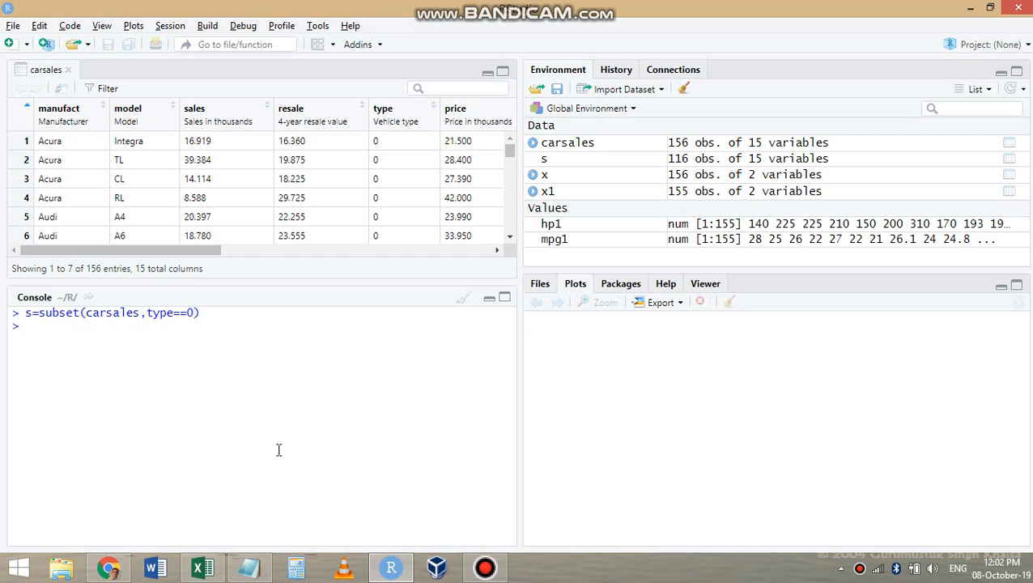
Print subset s in the console and look through the records in the carsales data viewer
type("s")
key("Return")
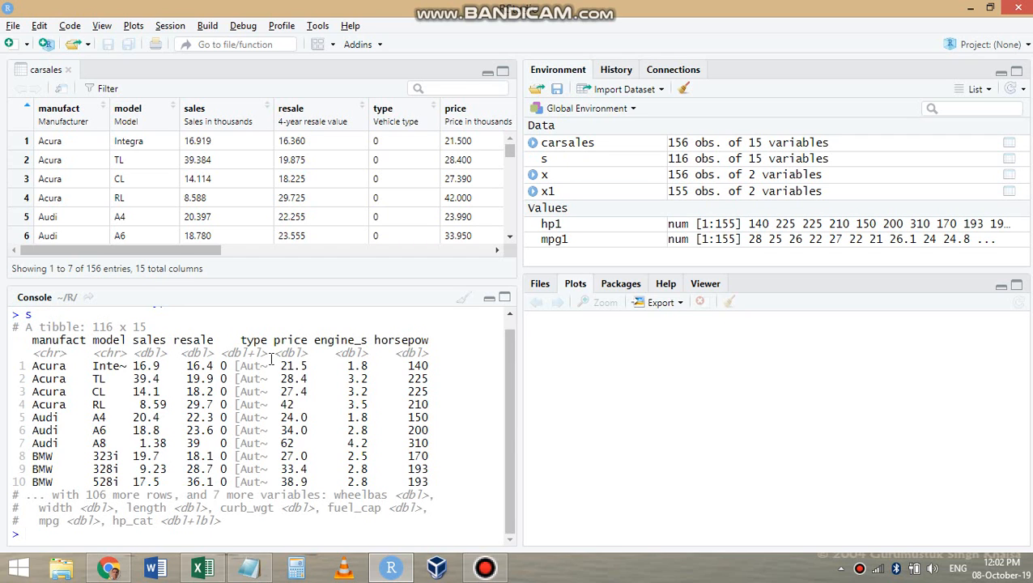
scroll(405, 215, "down", 8)
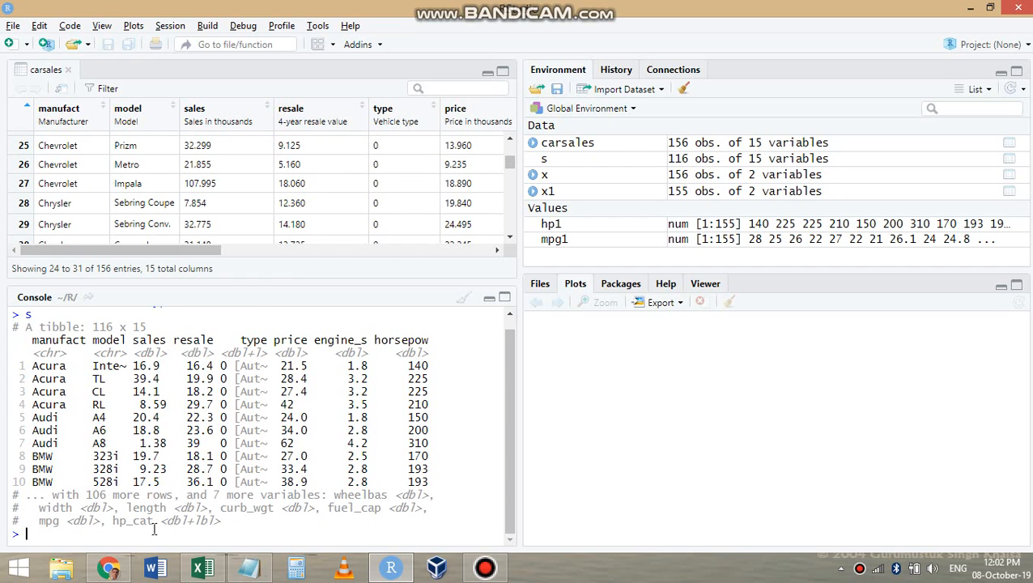
Redefine s as the subset of carsales with mpg<40 & horsepow<400 and print it in the cleared console
key("ctrl+l")
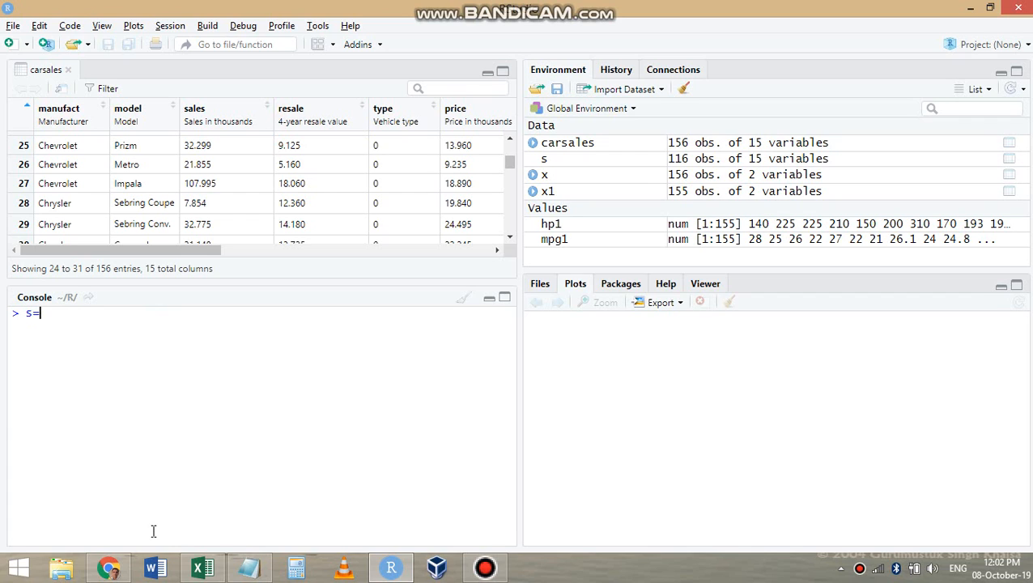
type("subset(cars")
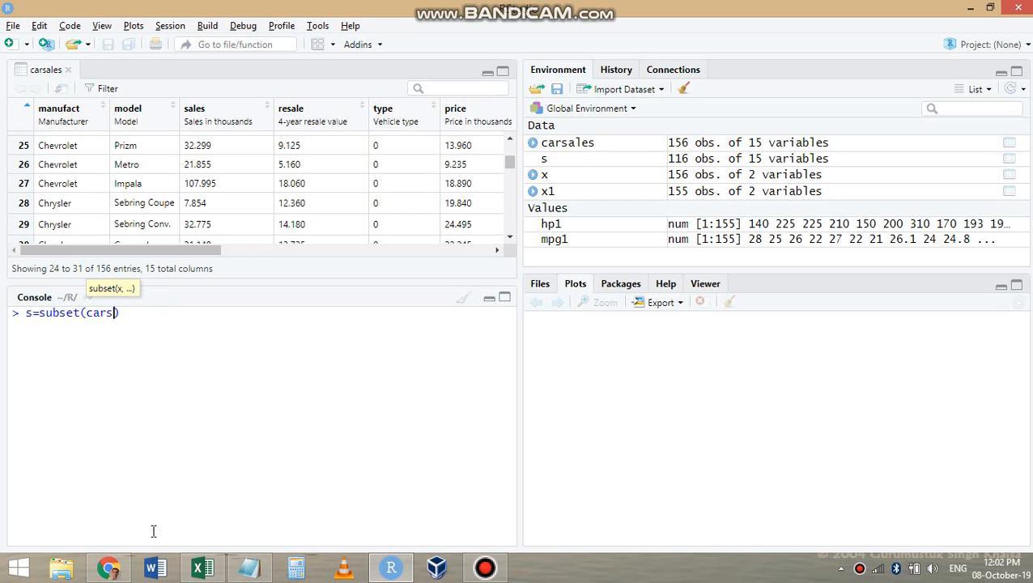
key("Down")
key("Return")
type(", ")
type("mpg")
type("<")
type("40 & ")
type("horsepow")
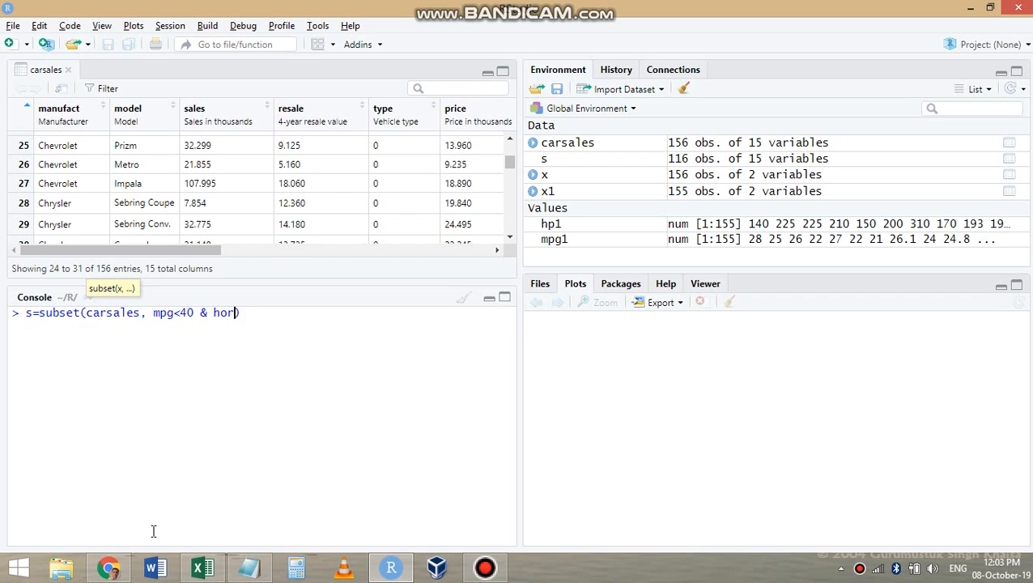
type("<400")
key("Return")
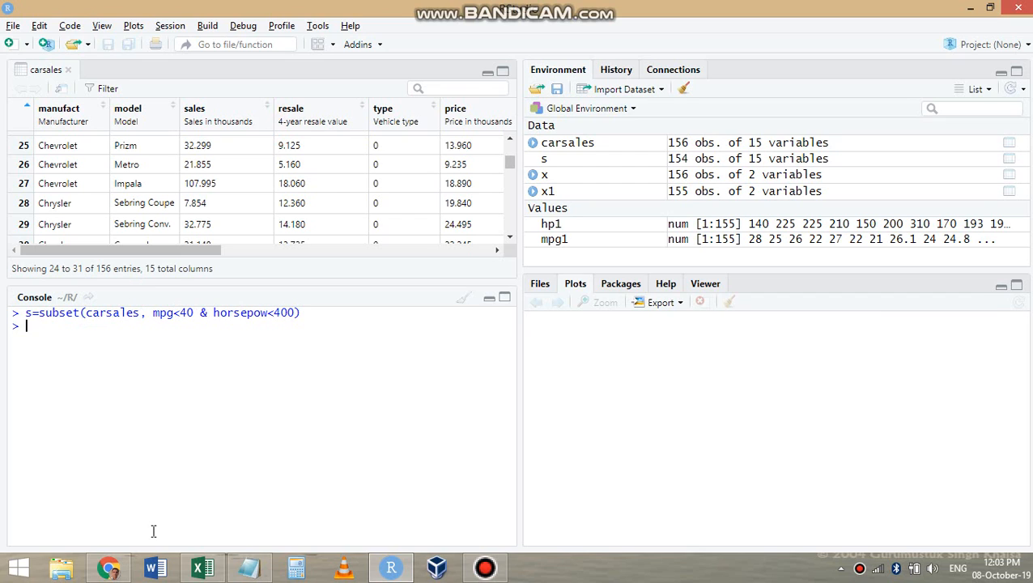
type("s")
key("Return")
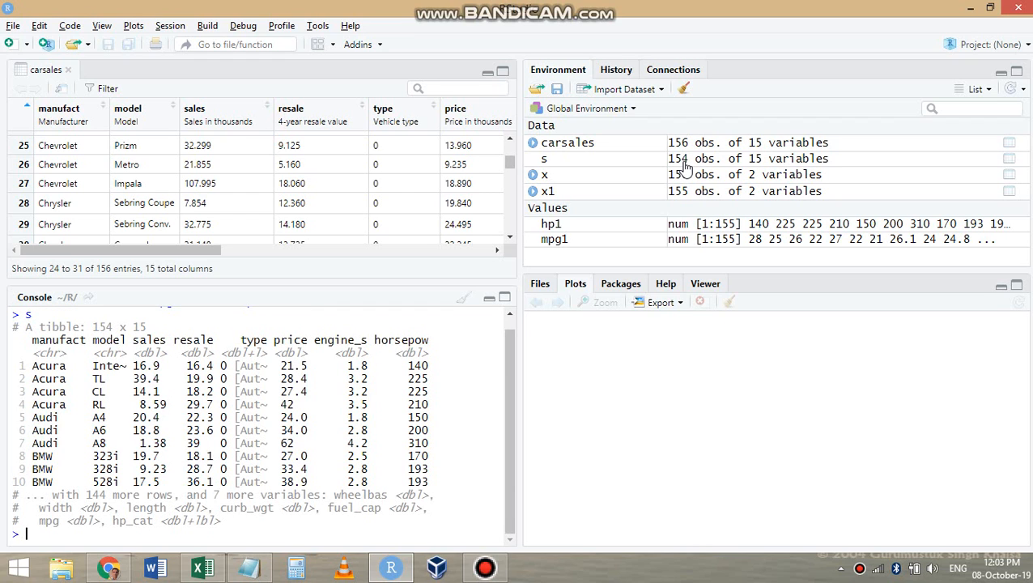
Clear the console and create the data frame x2 from s$mpg and s$horsepow
key("ctrl+l")
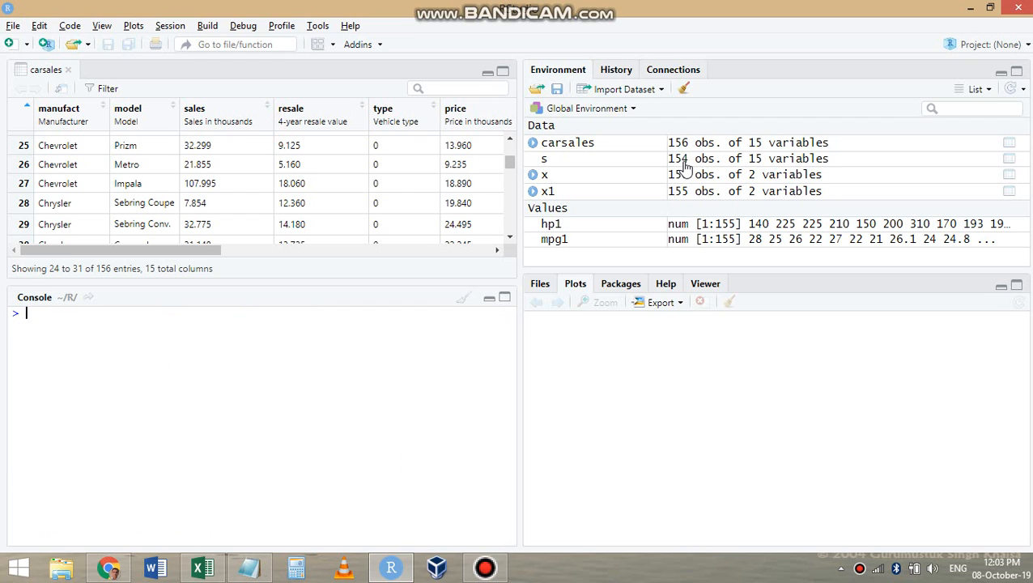
type("x2=data.f")
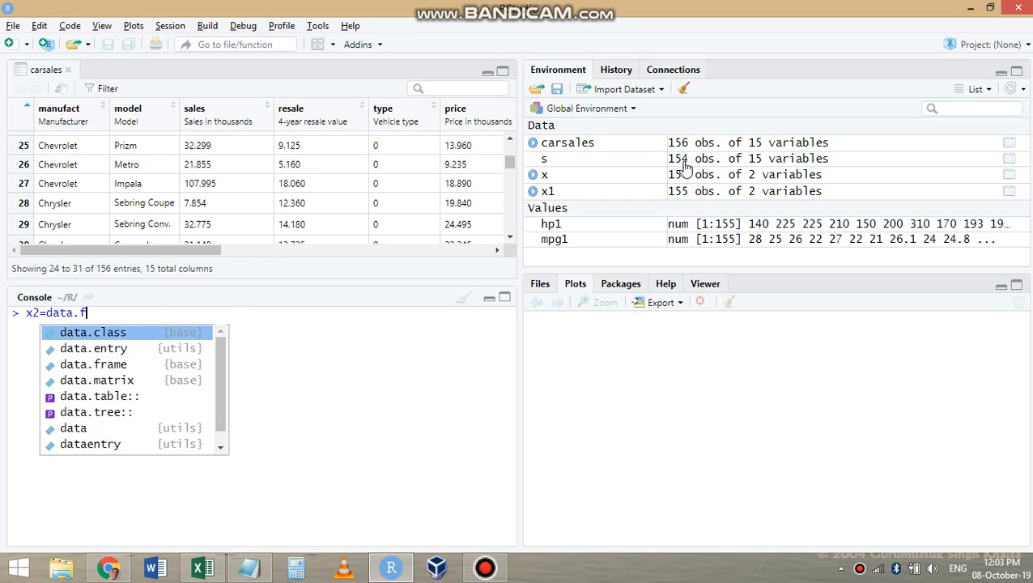
key("Tab")
type("s")
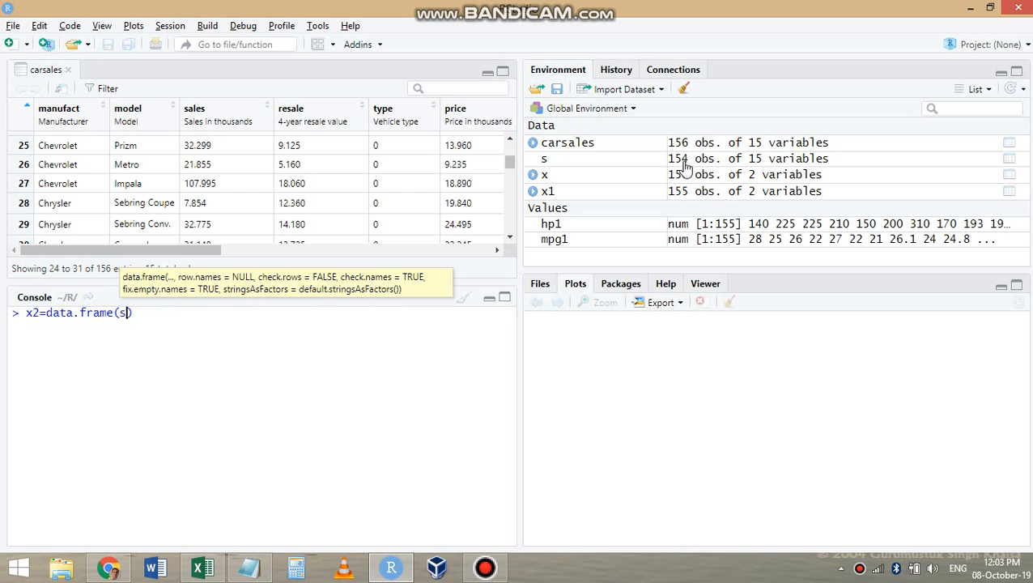
type("$mpg")
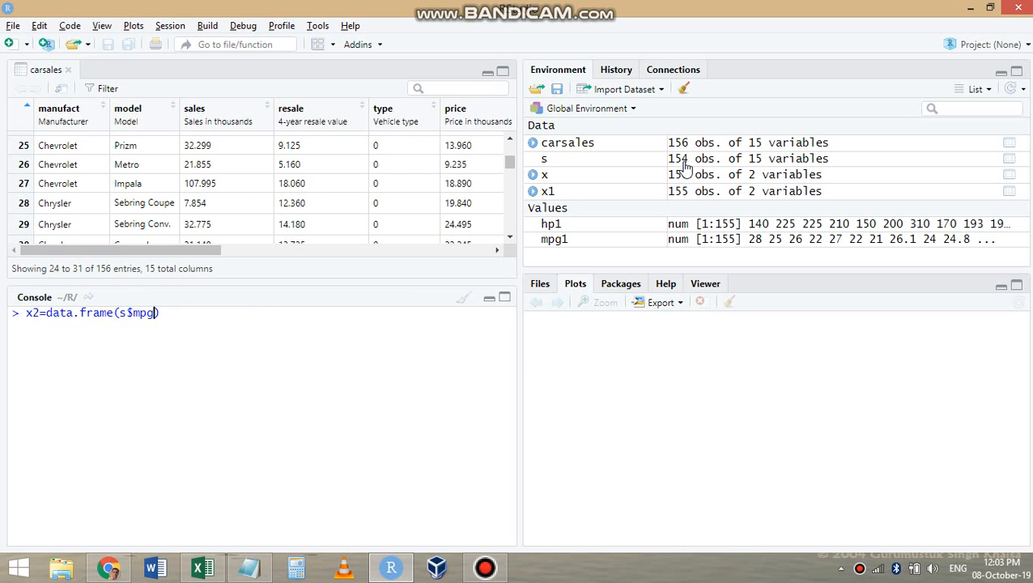
key("alt+Tab")
scroll(683, 161, "up", 9)
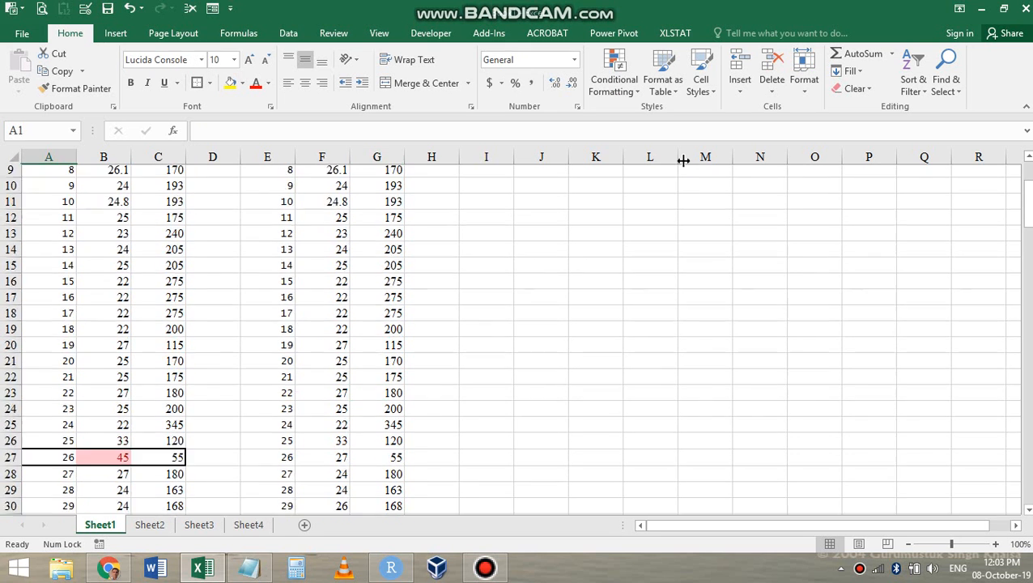
key("alt+Tab")
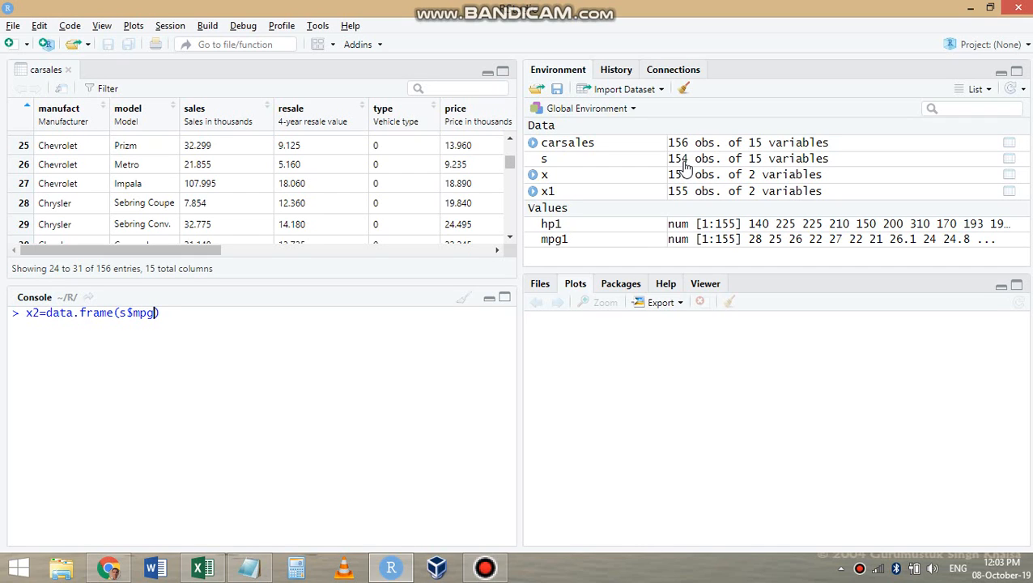
type(",s")
type("$h")
type("orsepow")
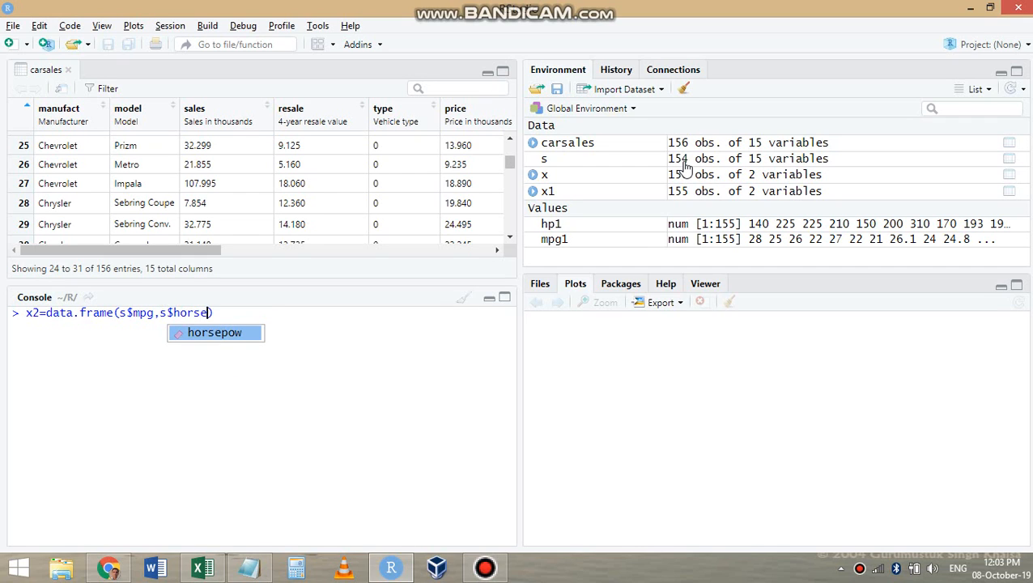
key("Return")
Print x2 in the console and copy its whole output into Excel's Sheet1, starting at cell I1
type("x2")
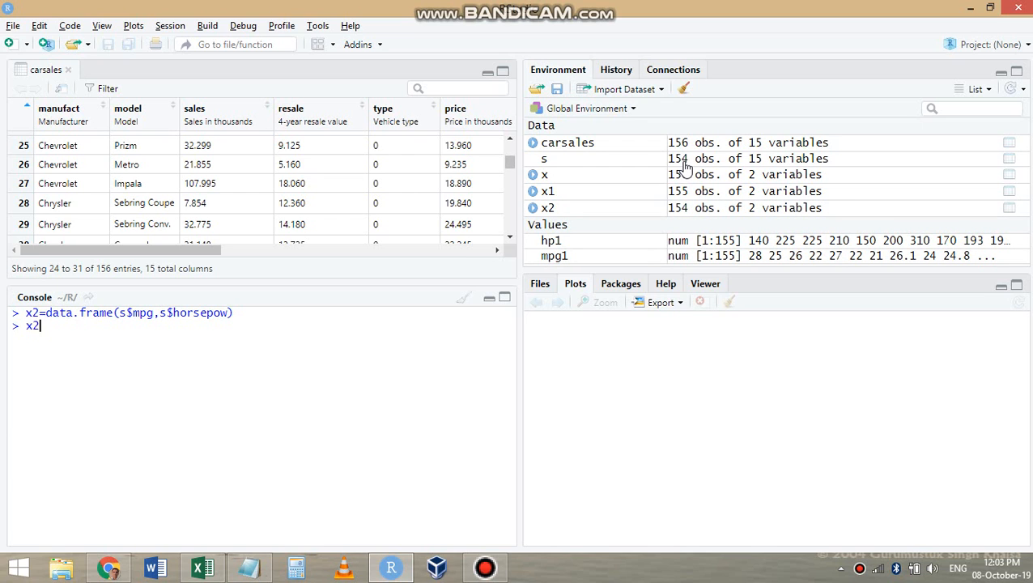
key("Return")
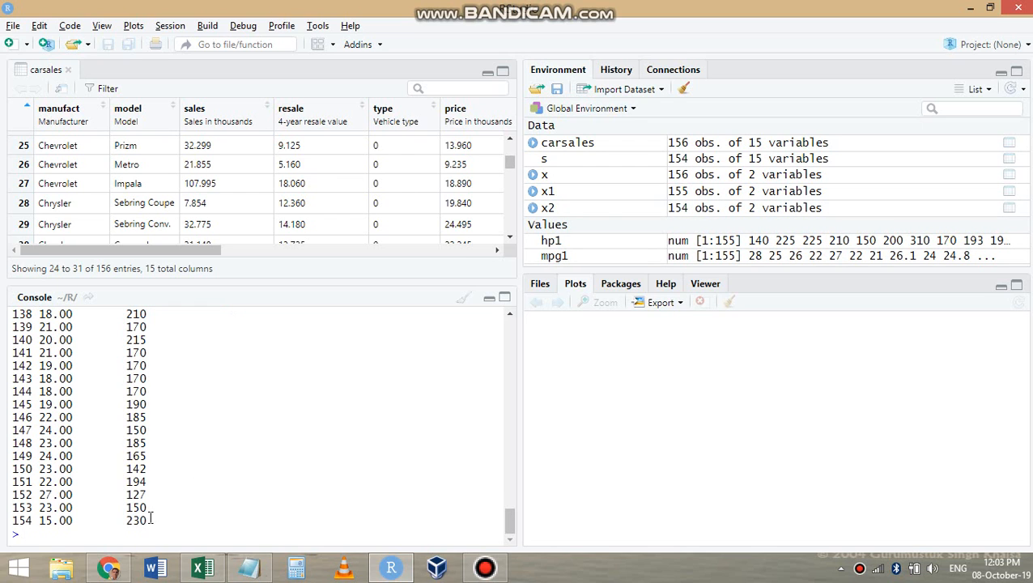
left_click_drag(150, 522, 11, 340)
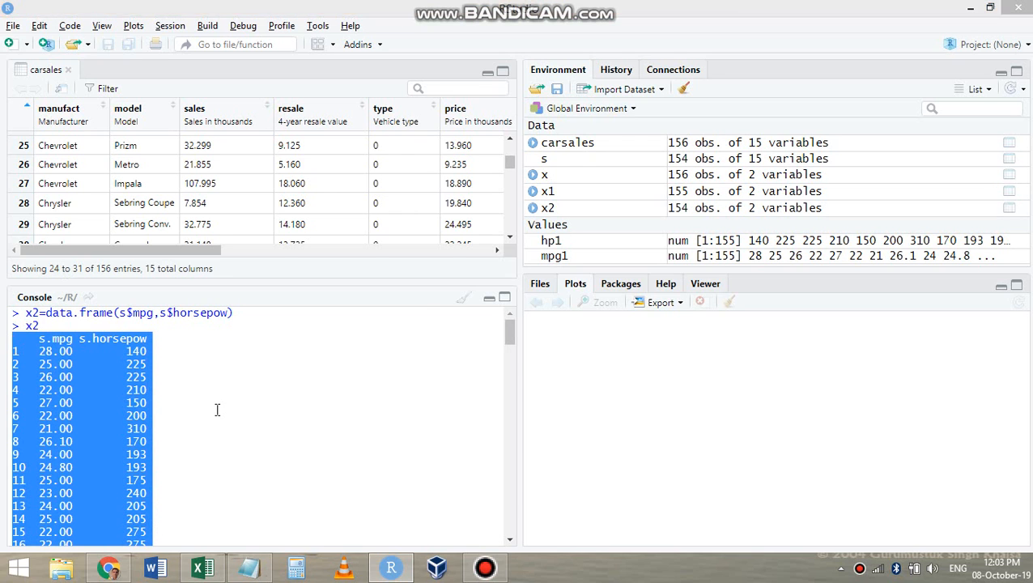
key("alt+Tab")
left_click(492, 174)
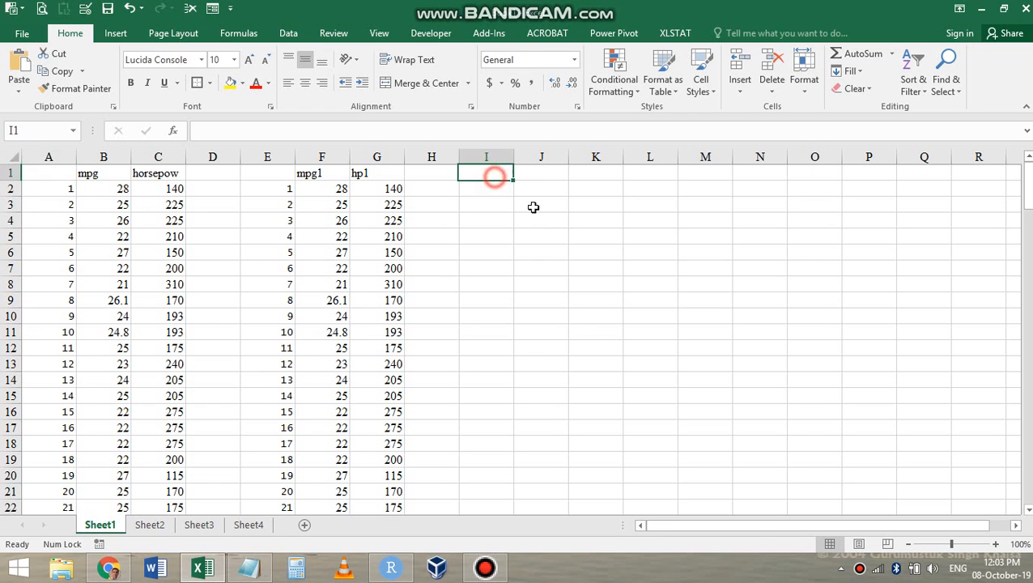
key("ctrl+v")
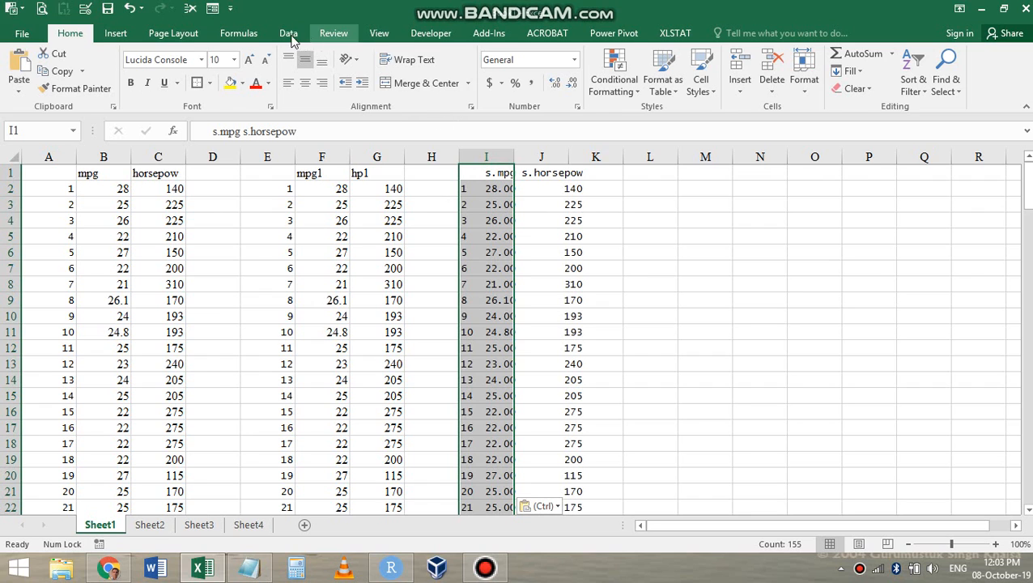
Split the pasted x2 text in column I into separate columns with fixed-width Text to Columns
left_click(288, 34)
left_click(468, 81)
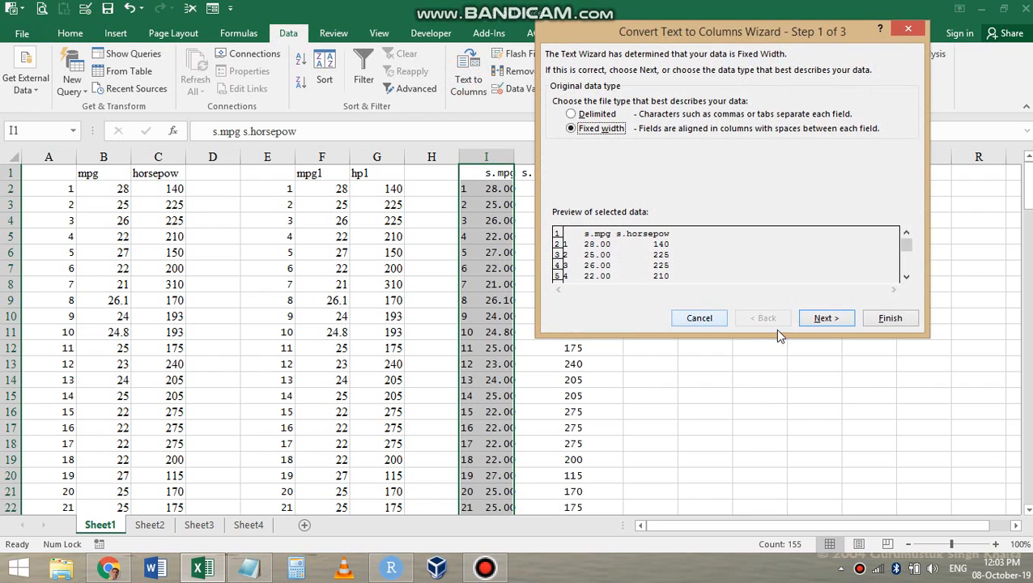
left_click(819, 318)
left_click(880, 318)
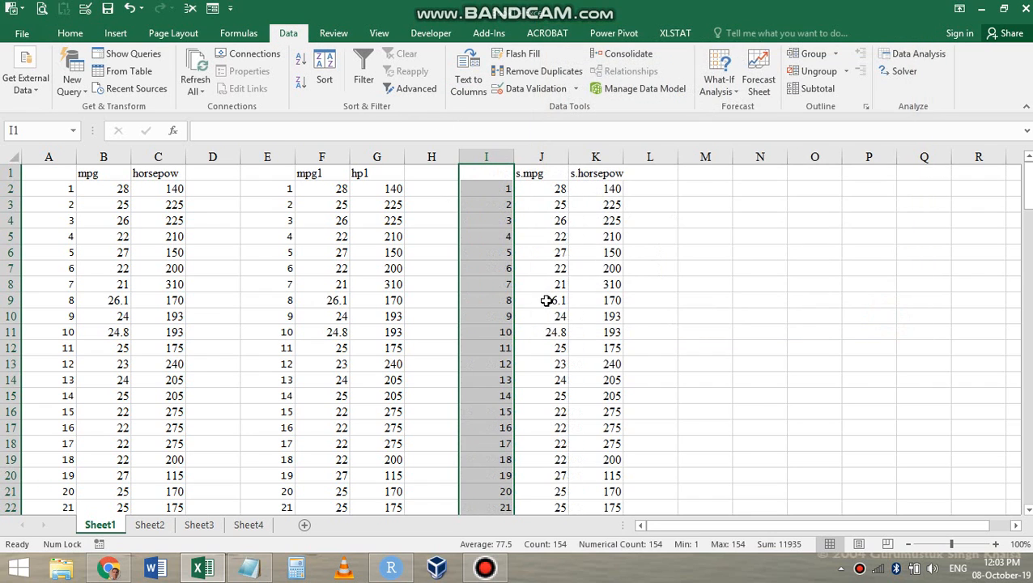
Compare the s.mpg and s.horsepow values in columns J and K with the original data around outlier rows 27 and 39
left_click(546, 299)
scroll(546, 299, "down", 4)
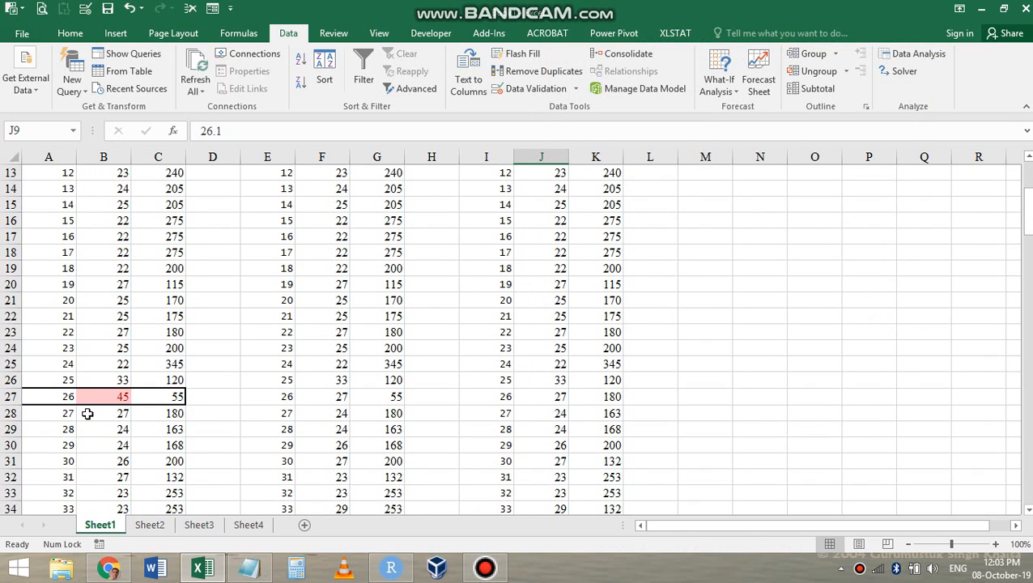
left_click_drag(88, 413, 166, 414)
left_click_drag(564, 403, 616, 445)
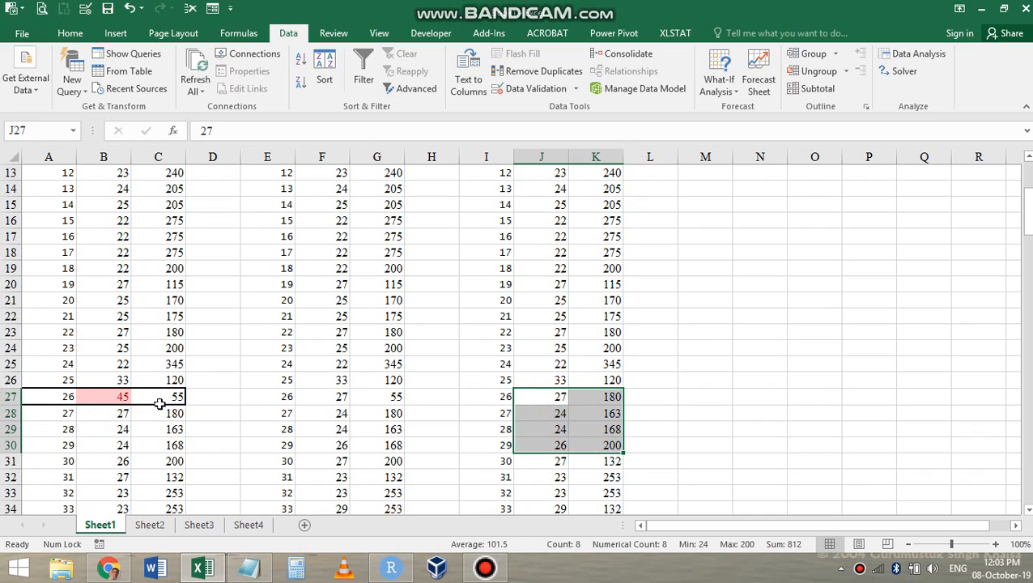
scroll(516, 399, "down", 4)
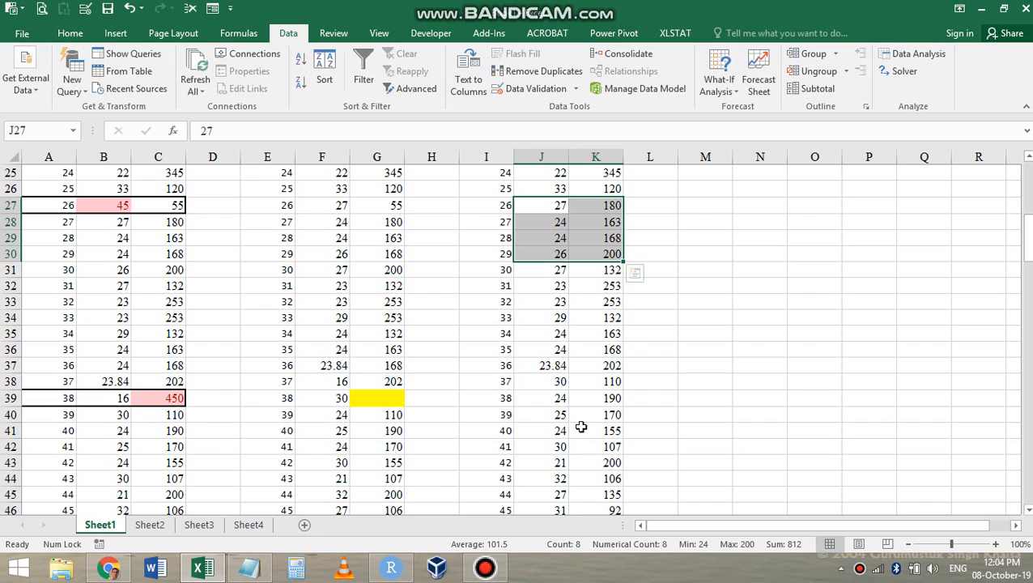
left_click_drag(549, 381, 583, 382)
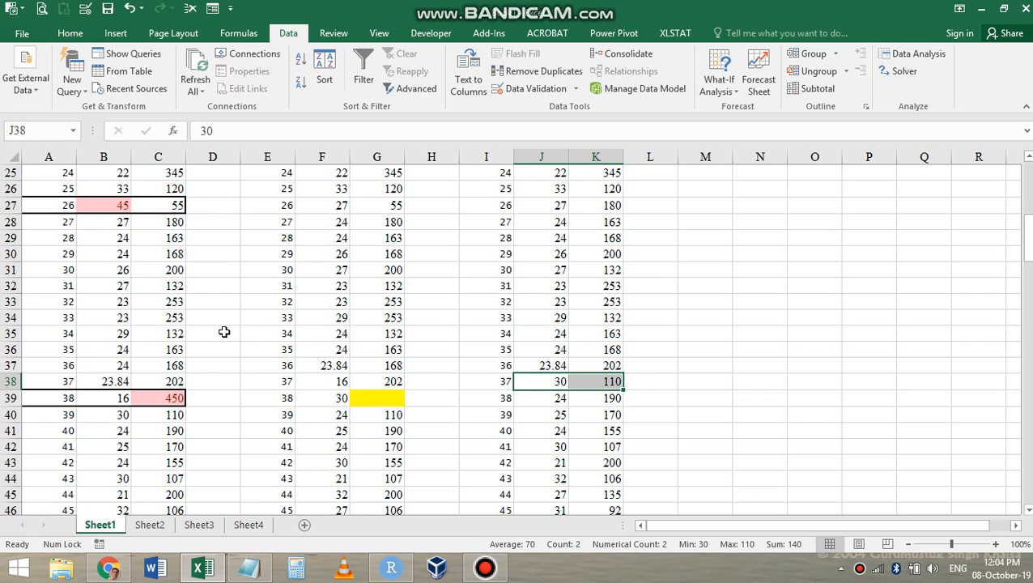
Switch to RStudio and clear the console
key("alt+Tab")
left_click(227, 397)
key("ctrl+l")
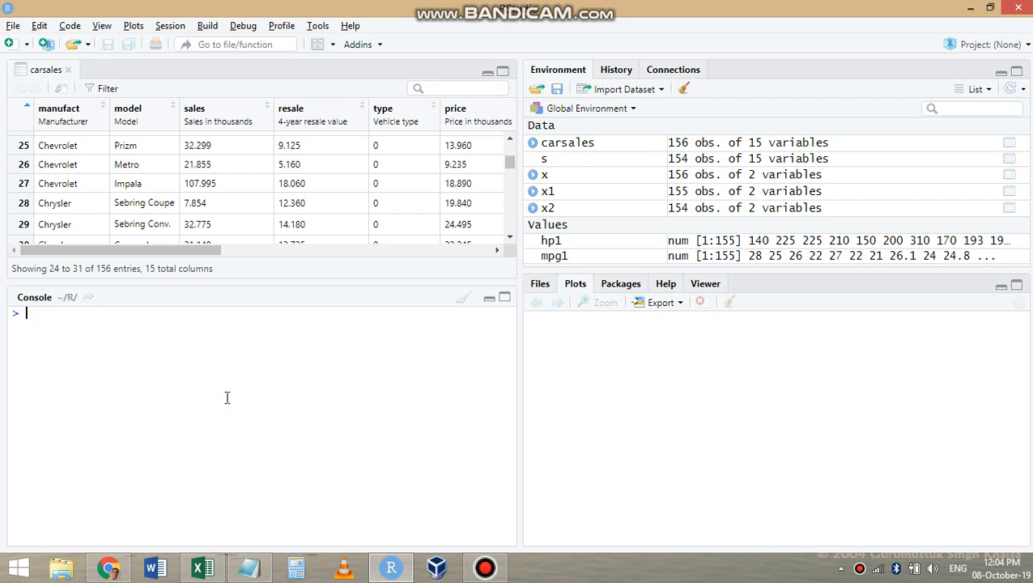
Run a summary of the linear regression of s$mpg on s$horsepow and examine the output
type("summary(")
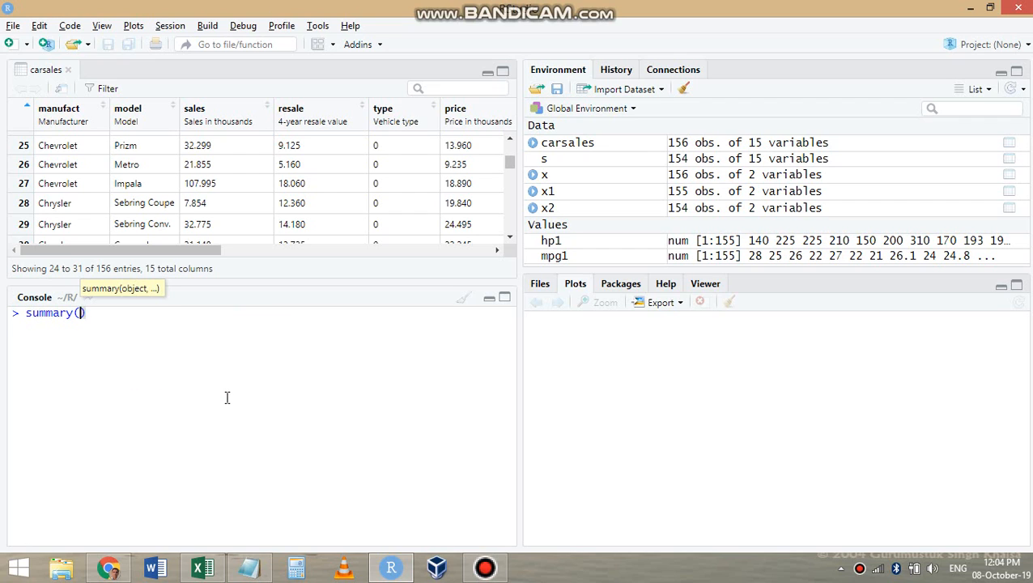
type("lm(")
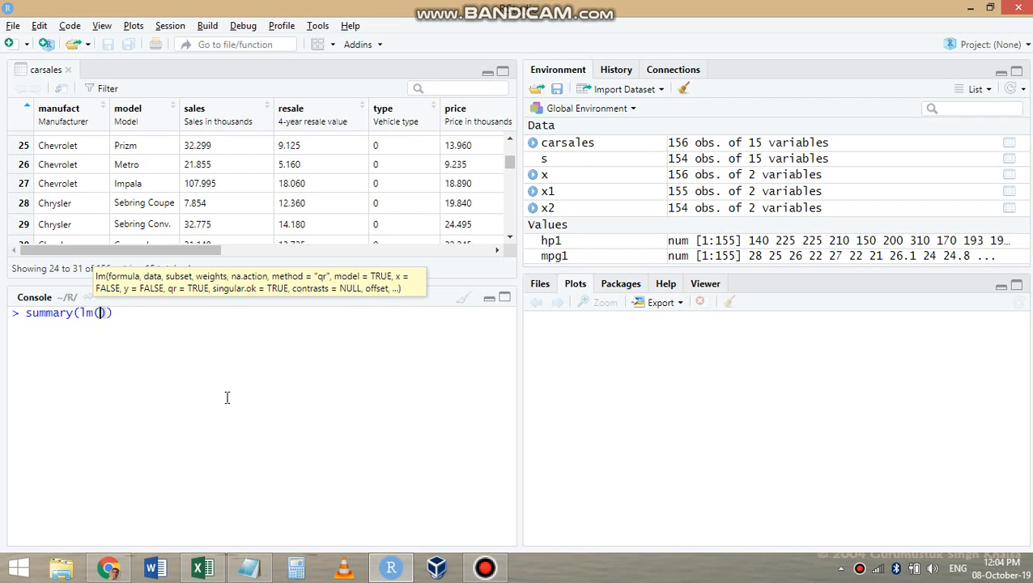
type("mp")
key("BackSpace")
key("BackSpace")
type("s$")
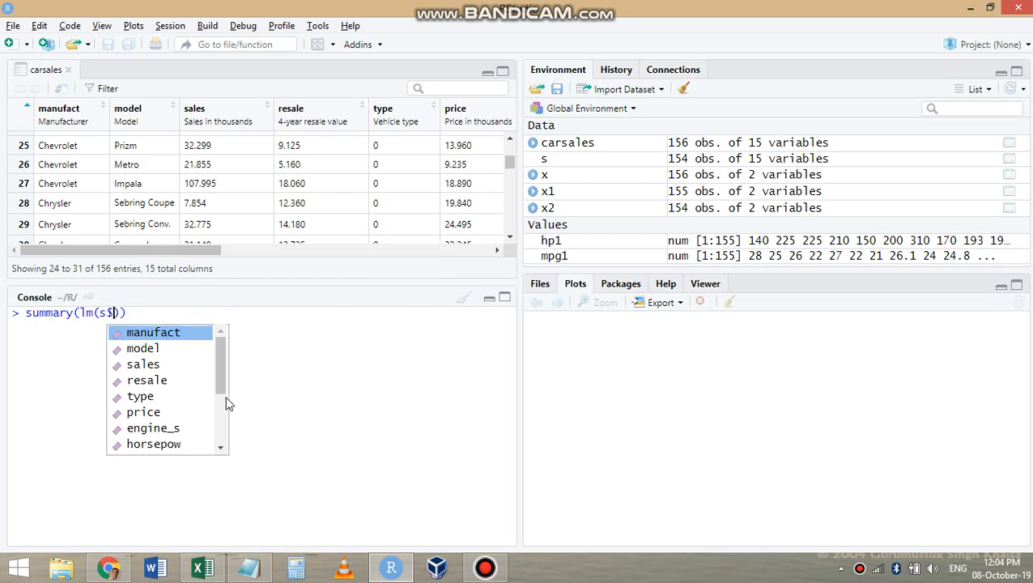
type("mpg")
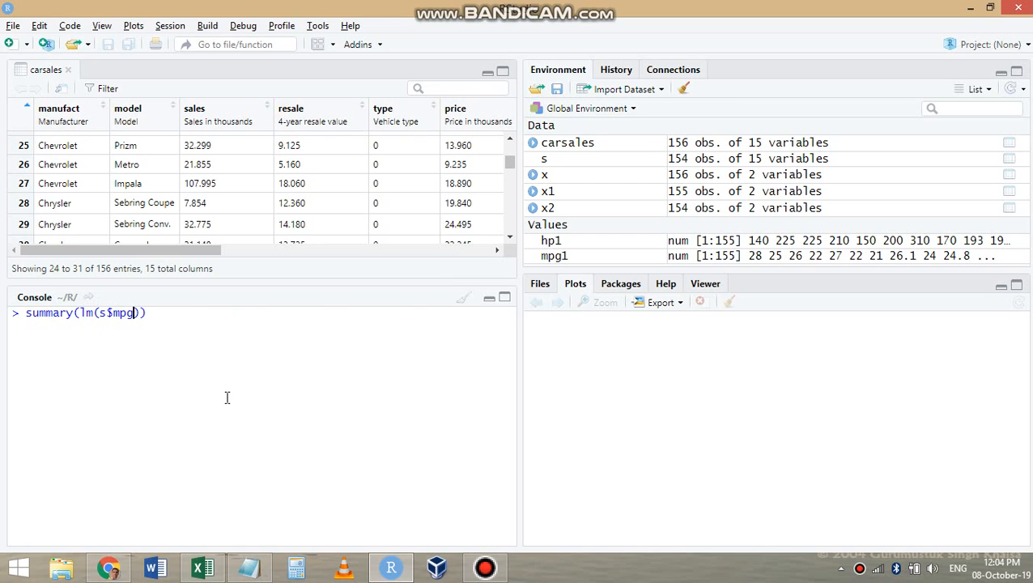
type("~s")
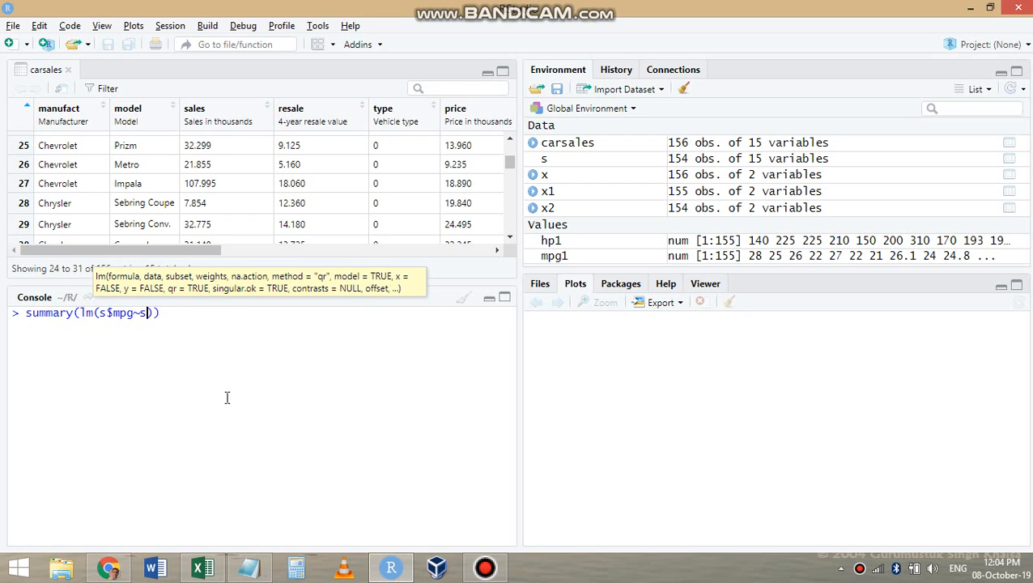
type("$horsepow")
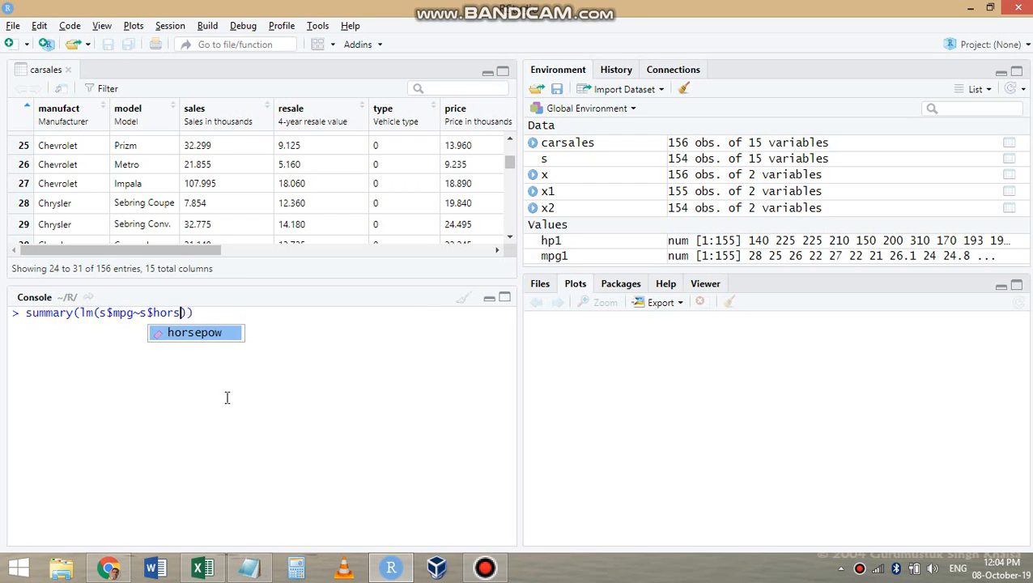
key("Return")
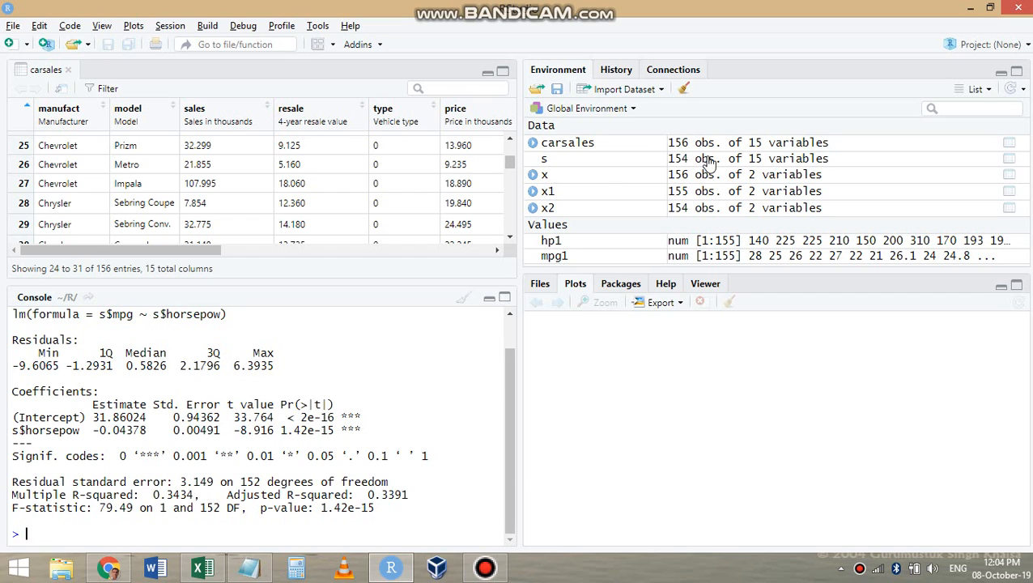
left_click(361, 451)
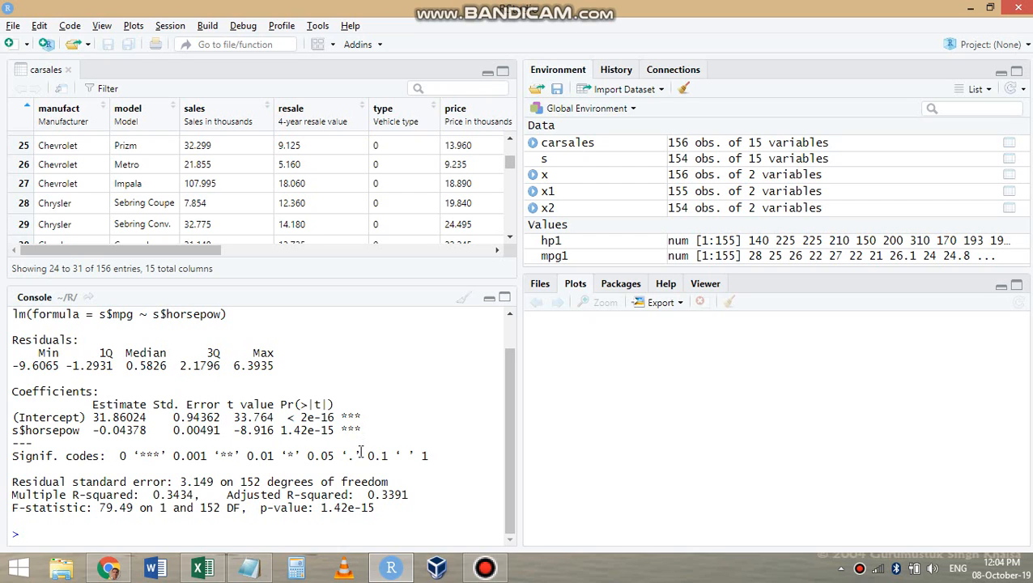